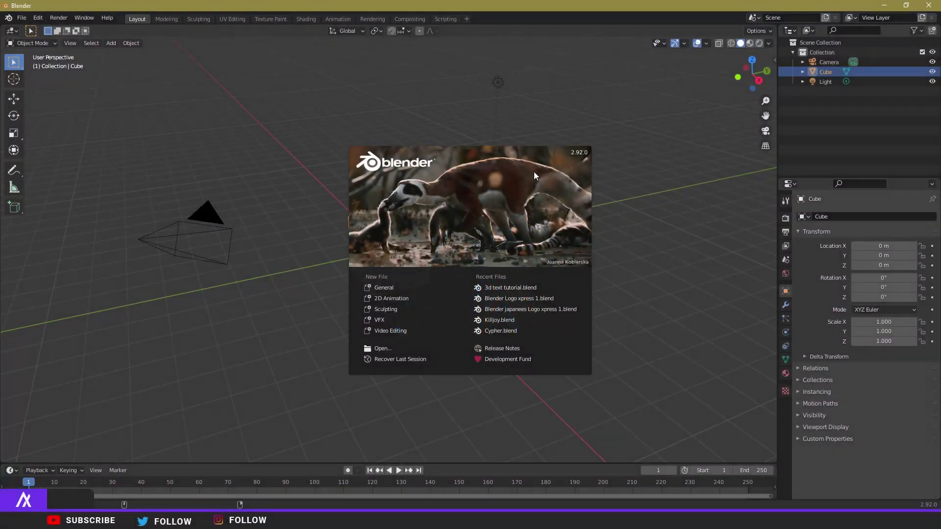
Step: Start a new General file and delete the default cube from the scene
{"action": "left_click", "coordinate": [376, 289]}
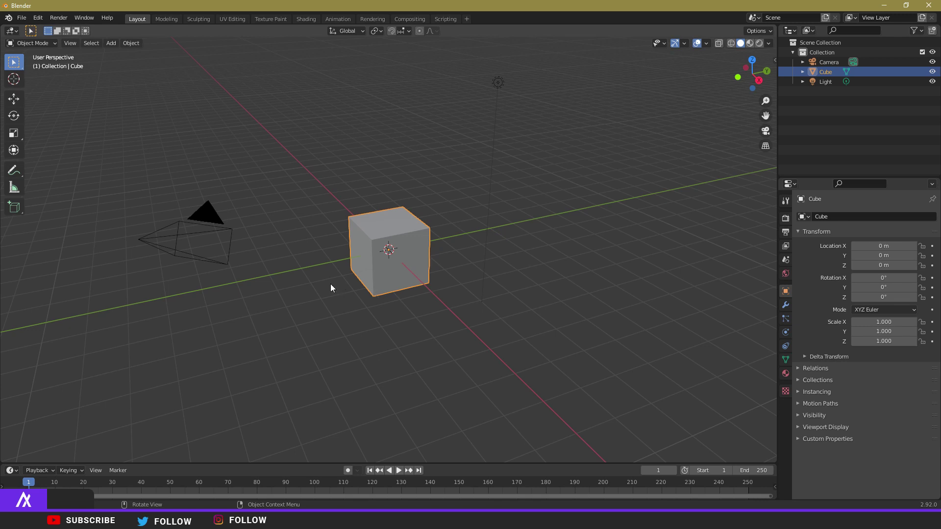
{"action": "middle_click_drag", "start_coordinate": [330, 284], "coordinate": [413, 257]}
{"action": "key", "text": "x"}
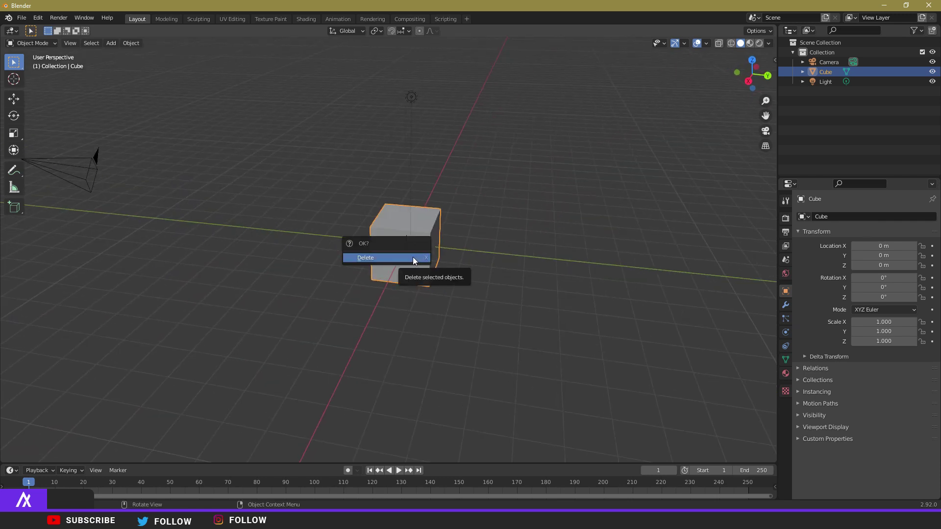
{"action": "left_click", "coordinate": [413, 257]}
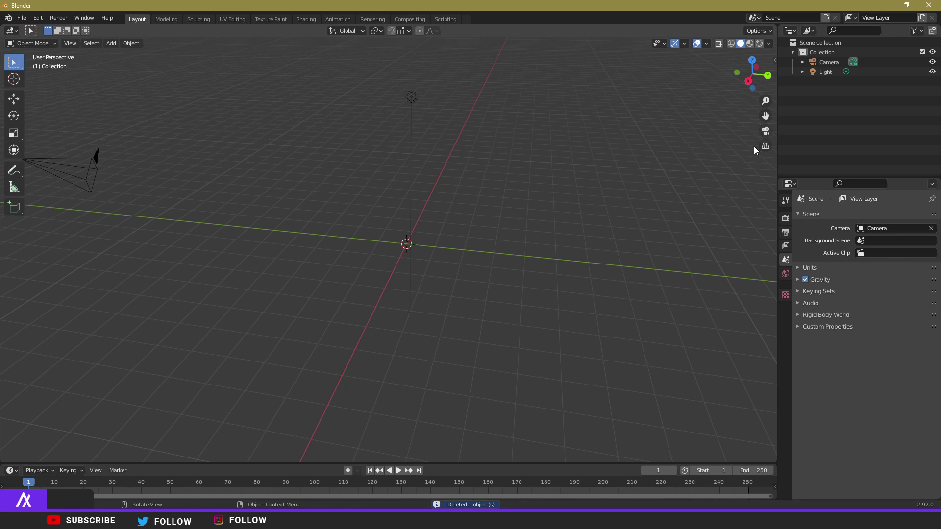
Step: Look through the camera and set the output resolution to 3000 px in X and 1000 px in Y
{"action": "key", "text": "KP_0"}
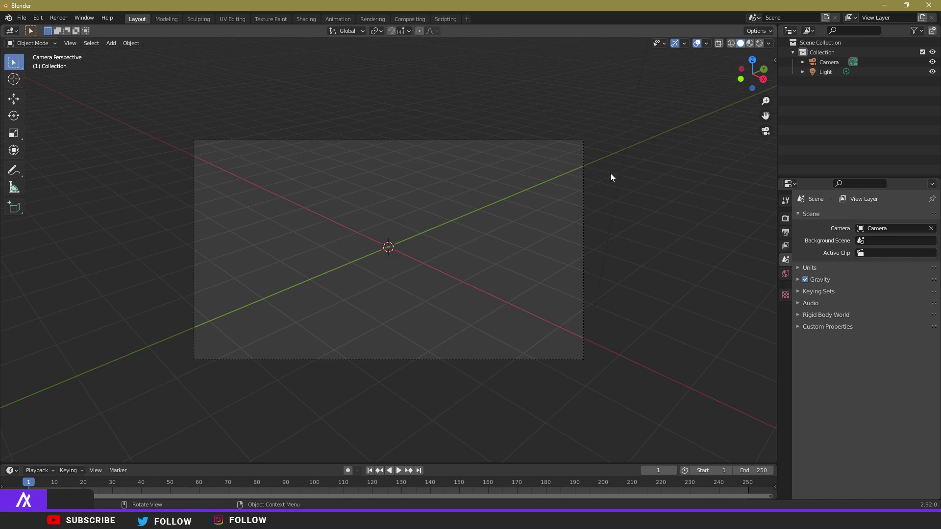
{"action": "left_click", "coordinate": [786, 232]}
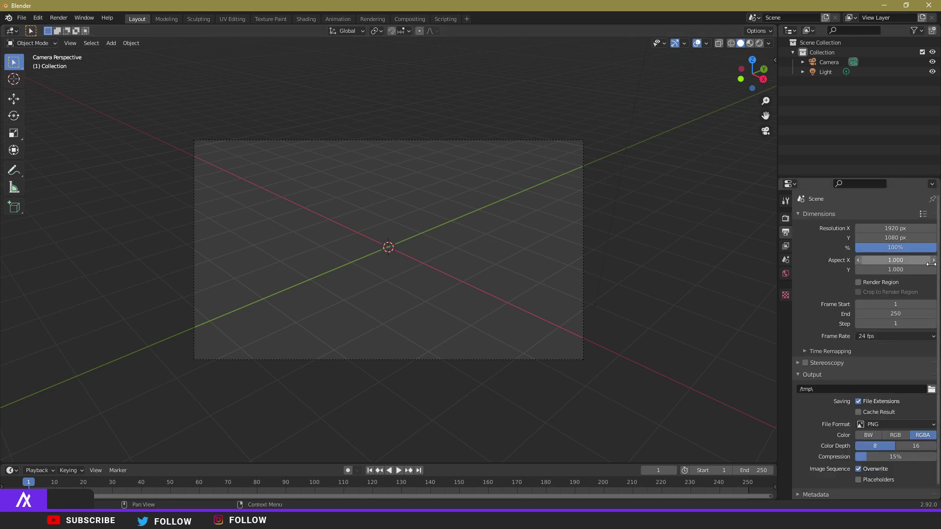
{"action": "left_click", "coordinate": [906, 230]}
{"action": "type", "text": "3000"}
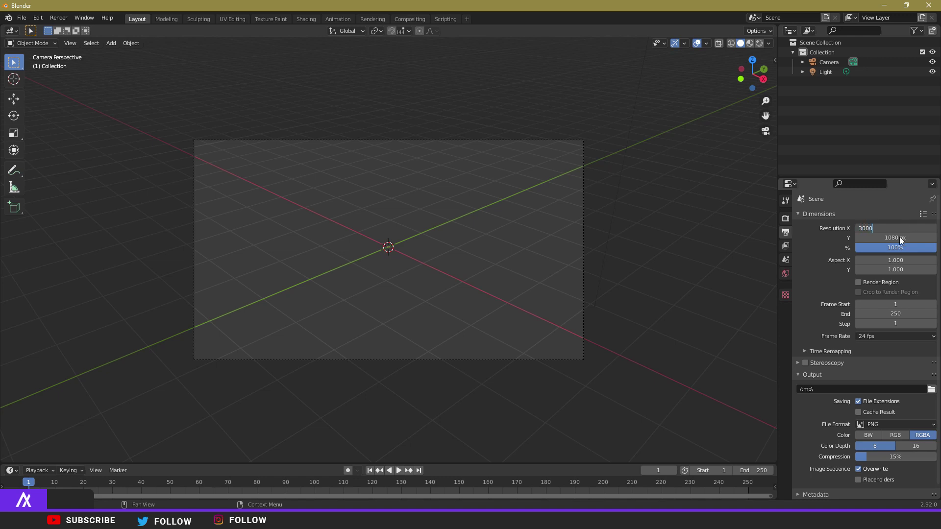
{"action": "key", "text": "Return"}
{"action": "left_click", "coordinate": [905, 238]}
{"action": "type", "text": "11"}
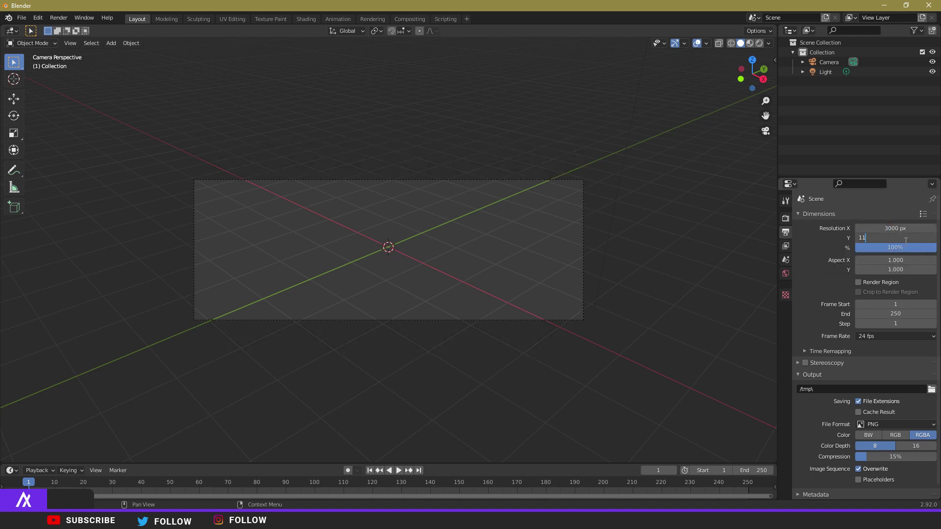
{"action": "key", "text": "BackSpace"}
{"action": "type", "text": "000"}
{"action": "key", "text": "Return"}
Step: Return to the camera view and add a text object to the scene
{"action": "middle_click_drag", "start_coordinate": [490, 221], "coordinate": [390, 239]}
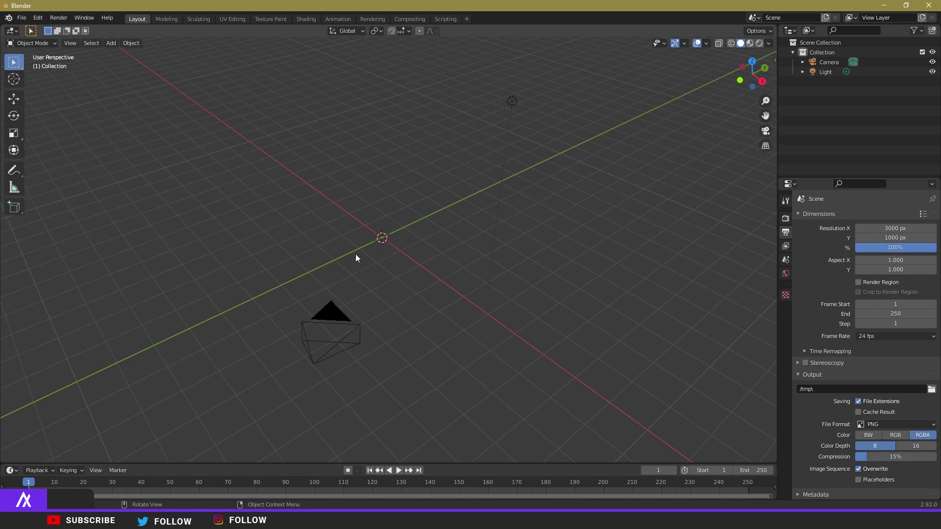
{"action": "left_click", "coordinate": [766, 132]}
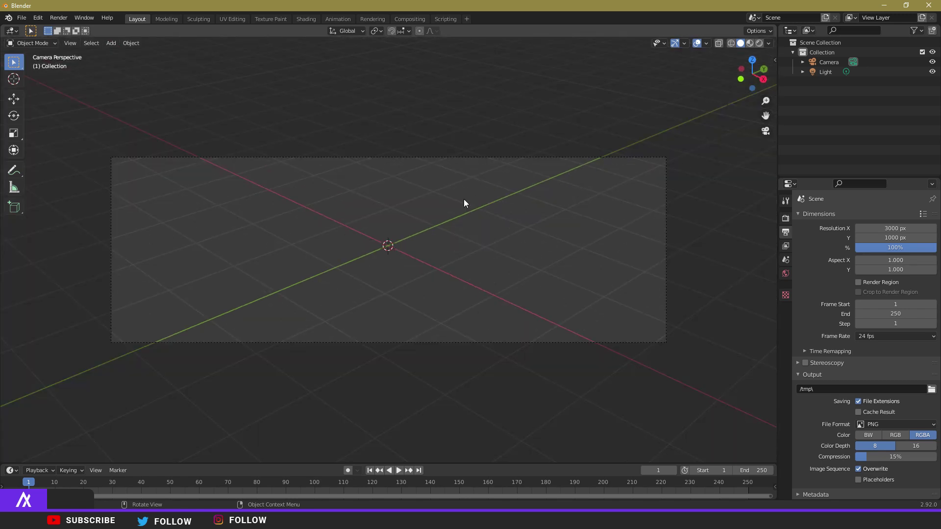
{"action": "key", "text": "shift+a"}
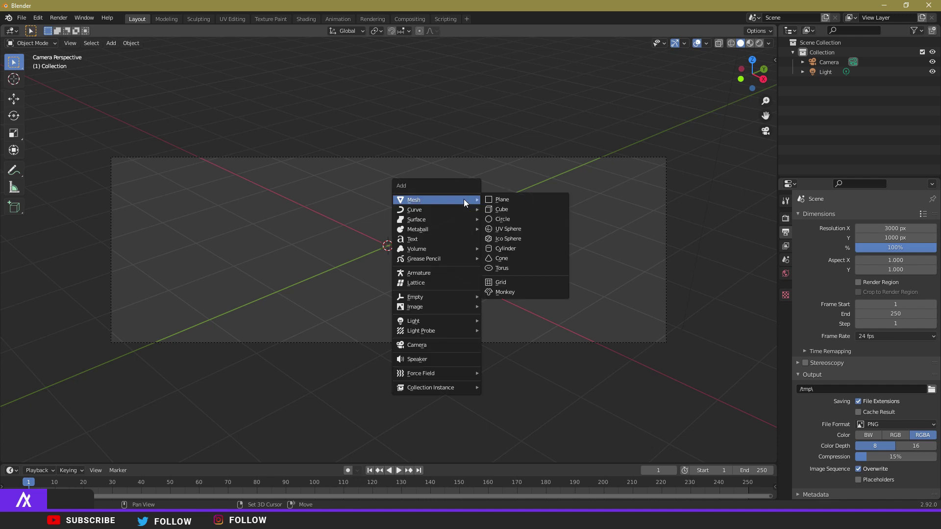
{"action": "left_click", "coordinate": [446, 239]}
Step: Enter edit mode on the text object and delete its placeholder word
{"action": "middle_click_drag", "start_coordinate": [418, 254], "coordinate": [454, 234]}
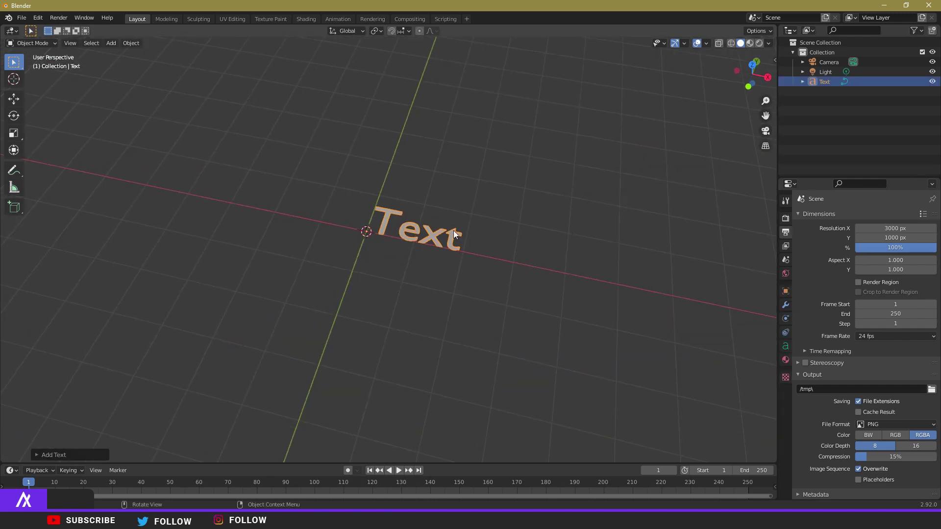
{"action": "key", "text": "Tab"}
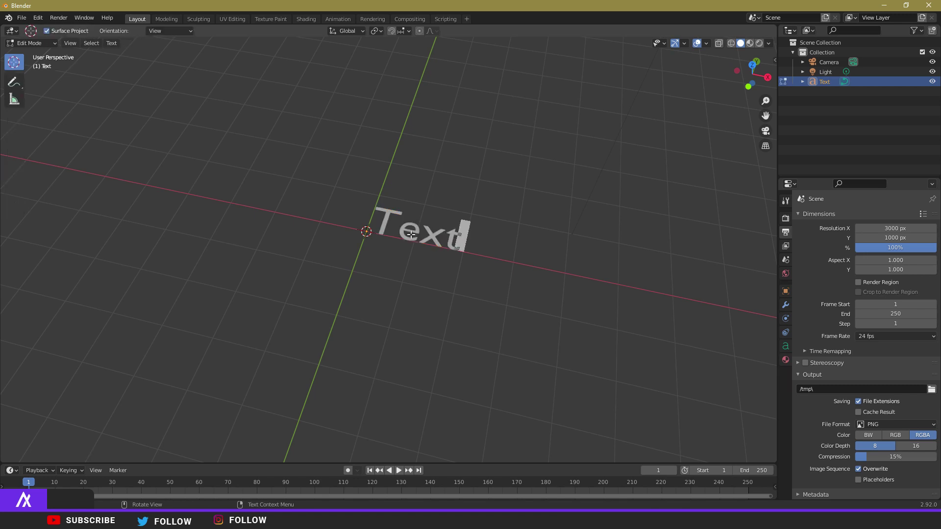
{"action": "key", "text": "BackSpace"}
{"action": "key", "text": "BackSpace"}
{"action": "key", "text": "BackSpace"}
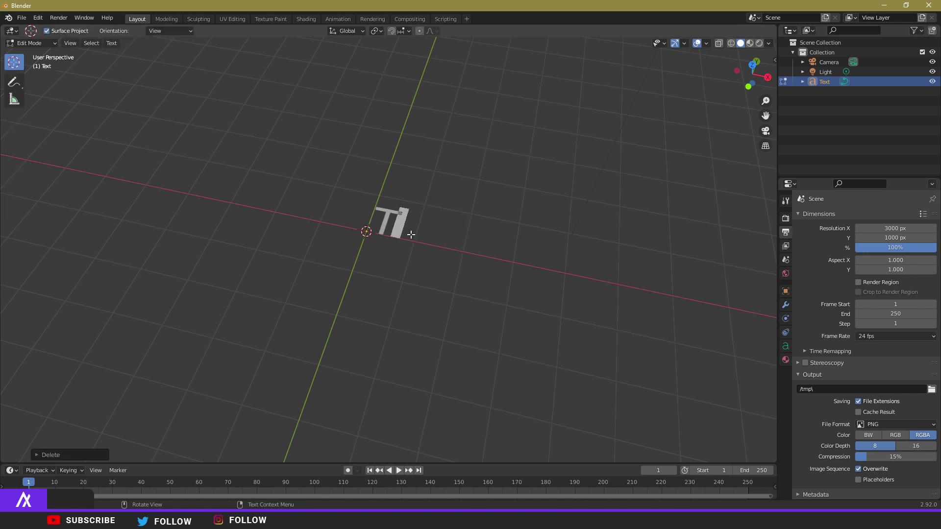
{"action": "key", "text": "BackSpace"}
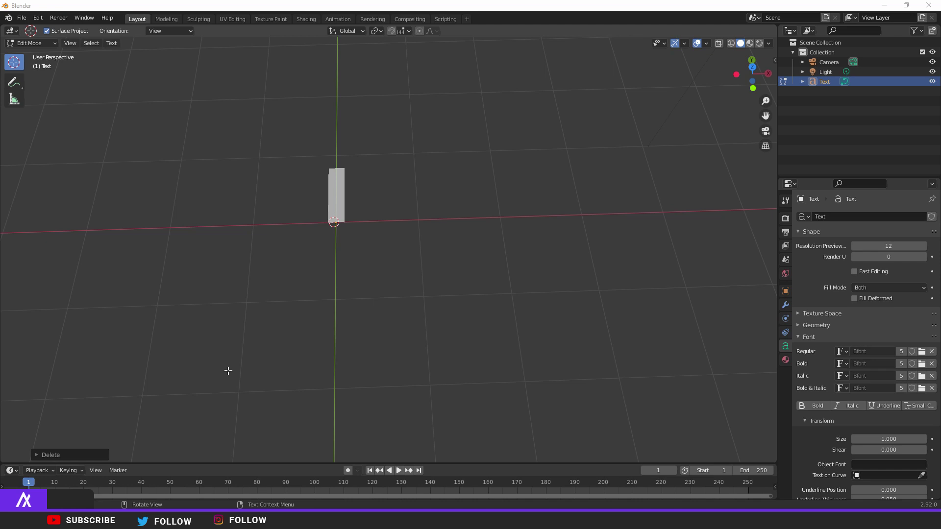
Step: Load nicokaku_v1.ttf from the Downloads folder as the text's regular font and return to object mode
{"action": "left_click", "coordinate": [923, 352]}
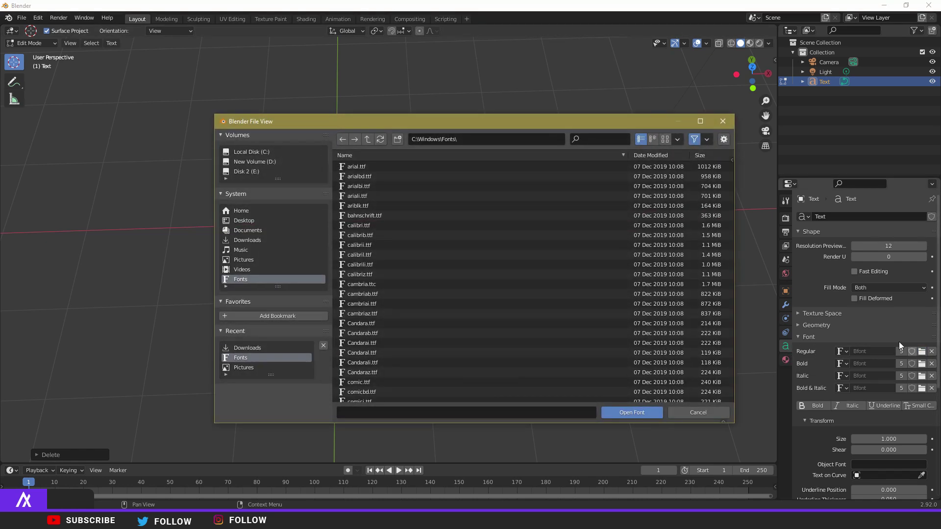
{"action": "left_click", "coordinate": [243, 240]}
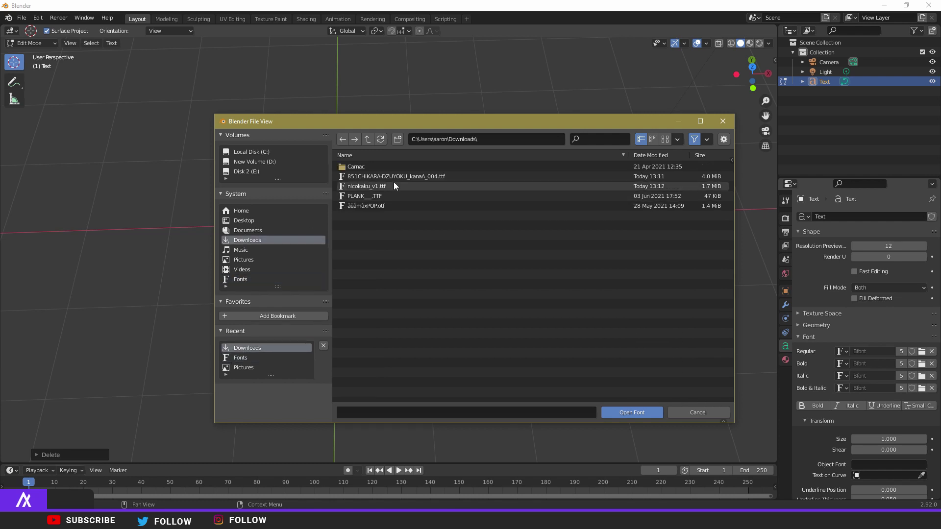
{"action": "double_click", "coordinate": [391, 184]}
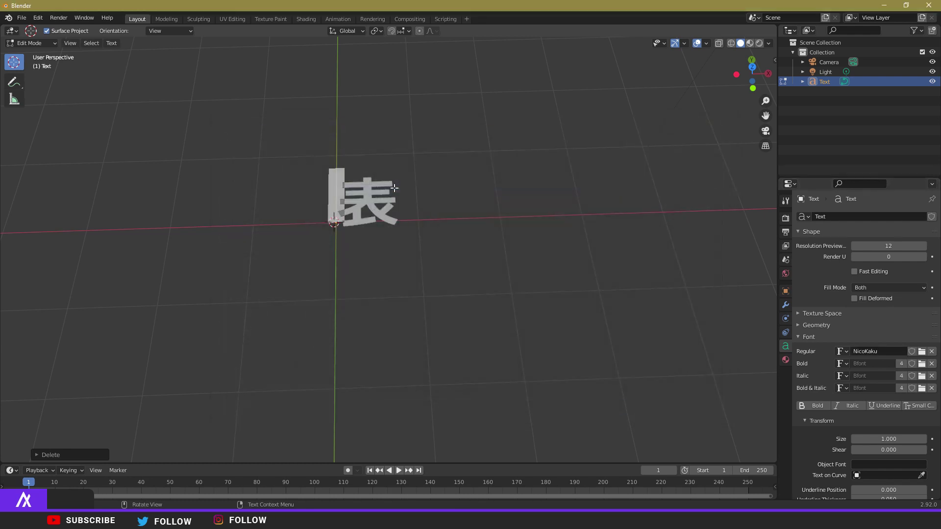
{"action": "middle_click_drag", "start_coordinate": [390, 184], "coordinate": [394, 173]}
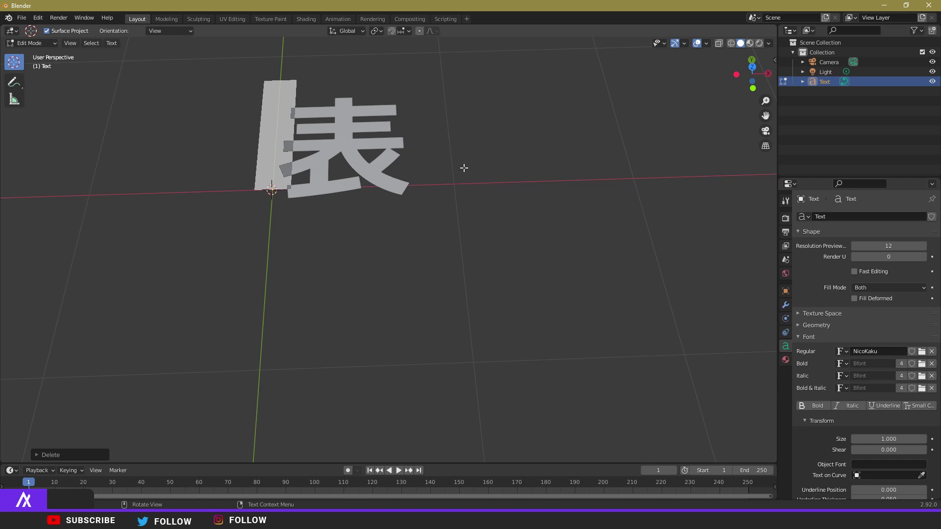
{"action": "scroll", "coordinate": [420, 240], "scroll_direction": "down", "scroll_amount": 7}
{"action": "scroll", "coordinate": [354, 210], "scroll_direction": "up", "scroll_amount": 6}
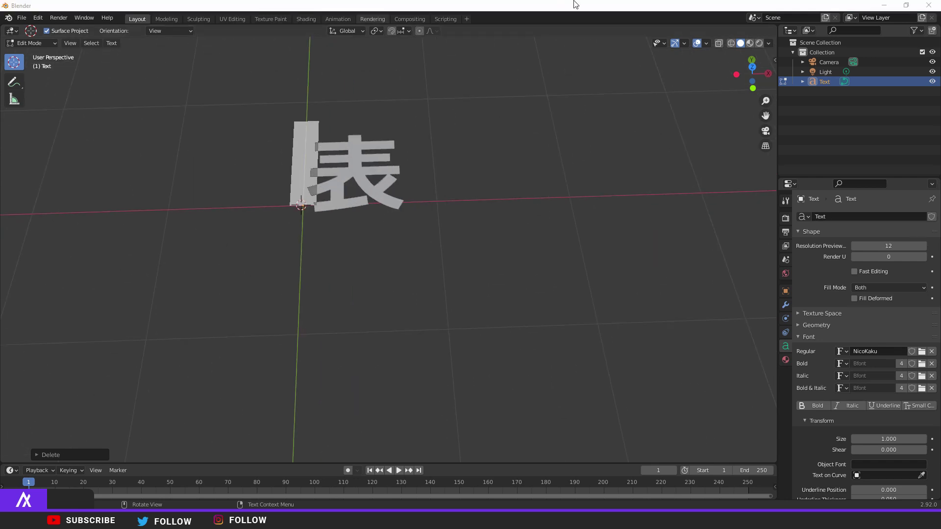
{"action": "key", "text": "Tab"}
{"action": "scroll", "coordinate": [370, 190], "scroll_direction": "down", "scroll_amount": 4}
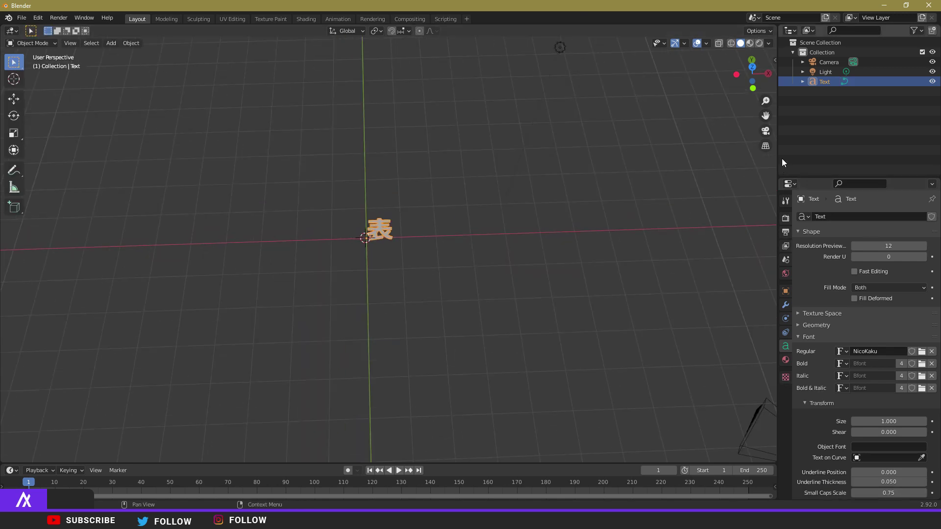
Step: Look through the camera and scale the text object uniformly to more than twice its size
{"action": "key", "text": "KP_0"}
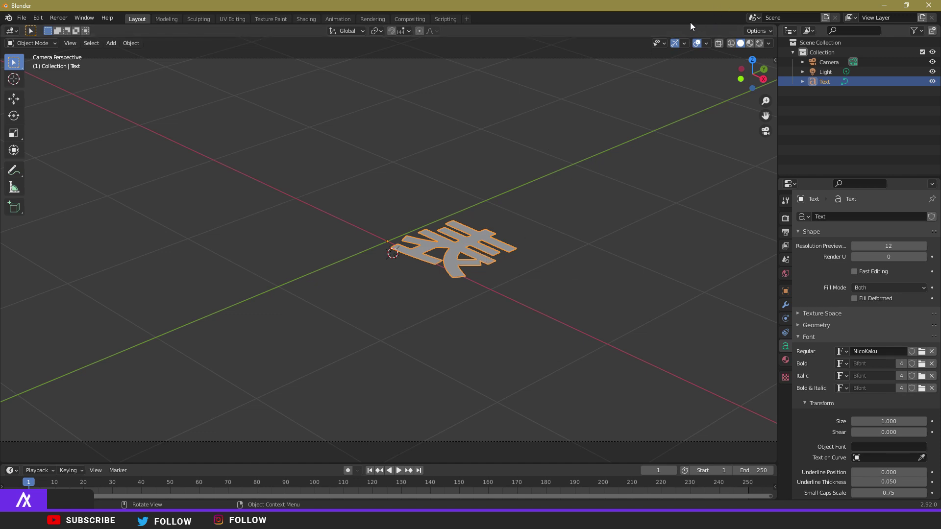
{"action": "key", "text": "s"}
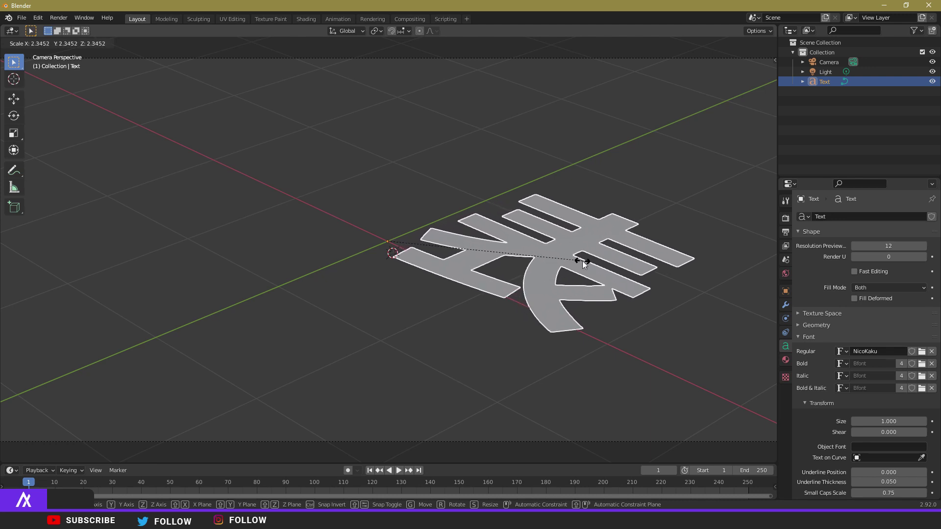
{"action": "left_click", "coordinate": [599, 267]}
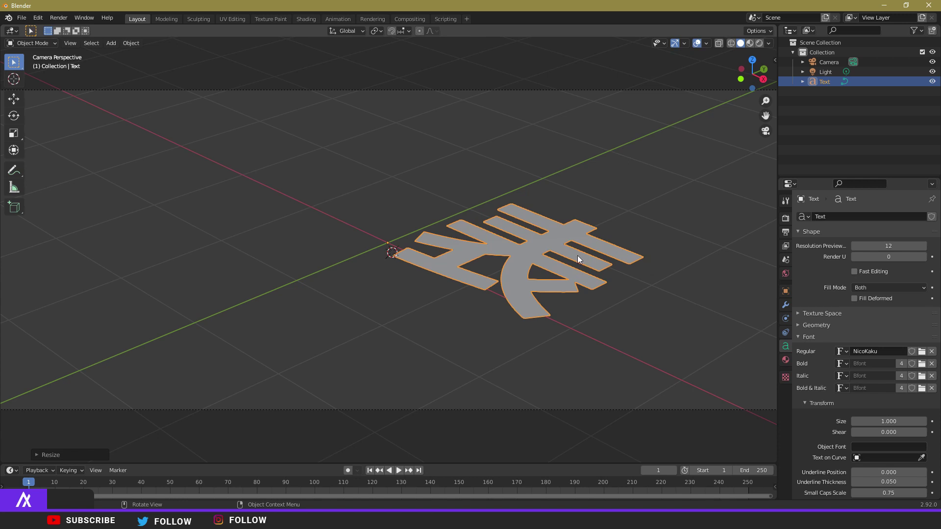
Step: Paste a copy of the text object in place and raise the original slightly above it along the Z axis
{"action": "key", "text": "ctrl+c"}
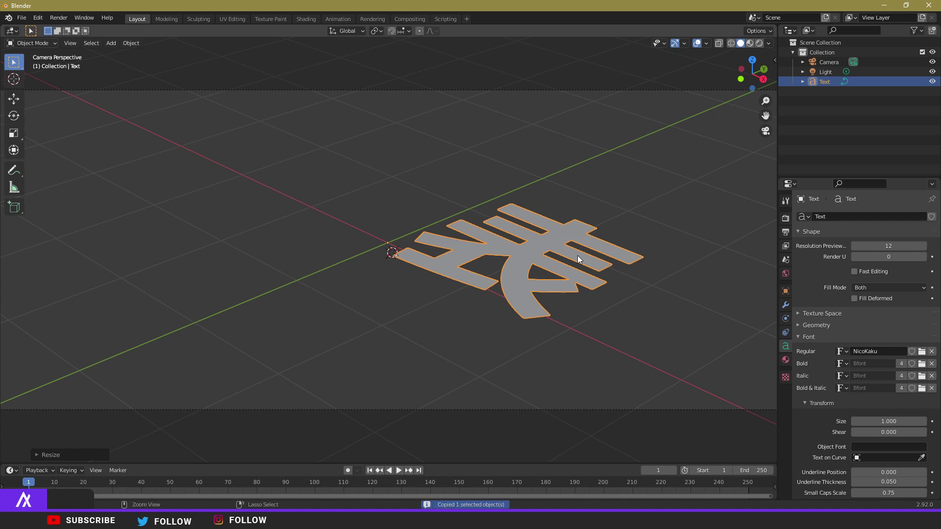
{"action": "key", "text": "ctrl+v"}
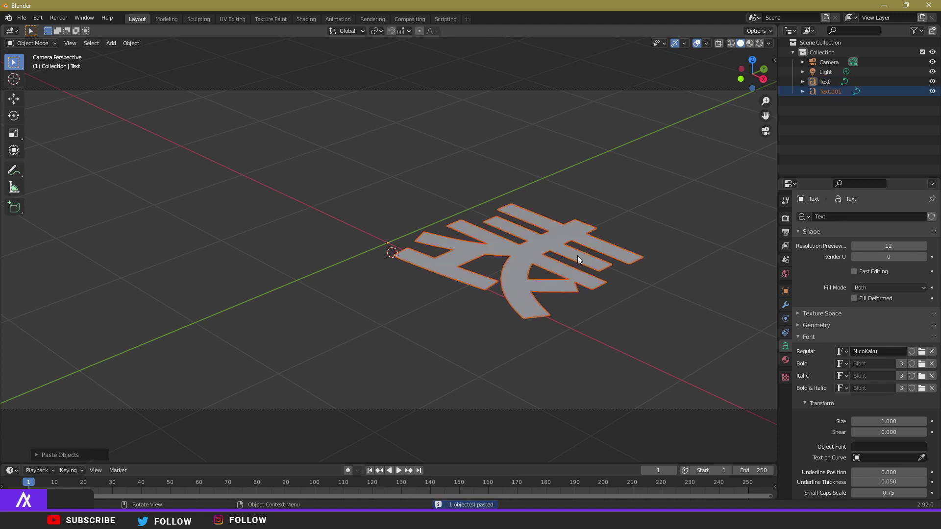
{"action": "scroll", "coordinate": [622, 285], "scroll_direction": "up", "scroll_amount": 4}
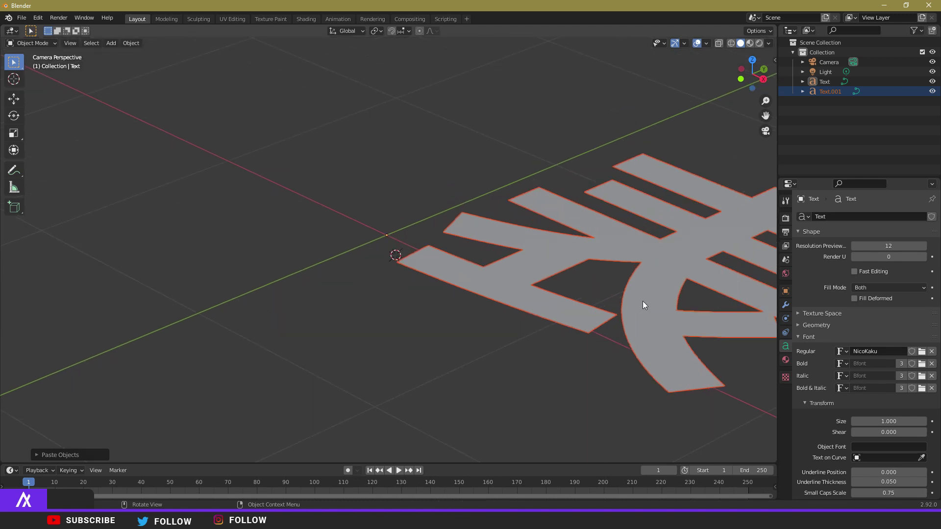
{"action": "left_click", "coordinate": [14, 100]}
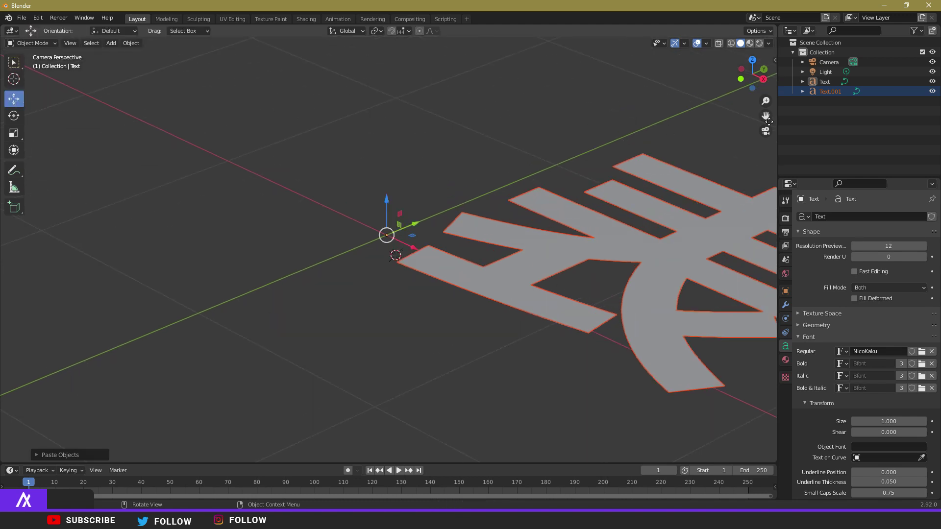
{"action": "left_click", "coordinate": [826, 82]}
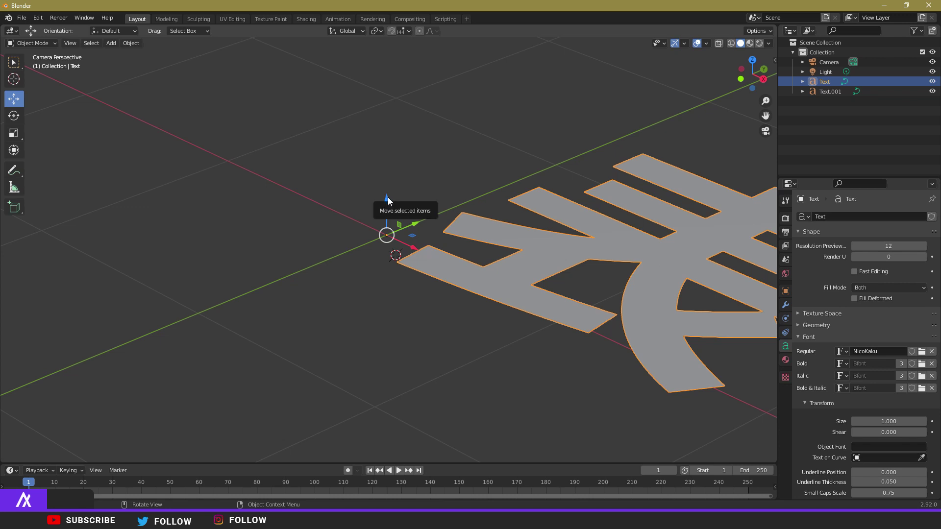
{"action": "left_click_drag", "start_coordinate": [388, 198], "coordinate": [392, 205]}
{"action": "scroll", "coordinate": [601, 350], "scroll_direction": "down", "scroll_amount": 2}
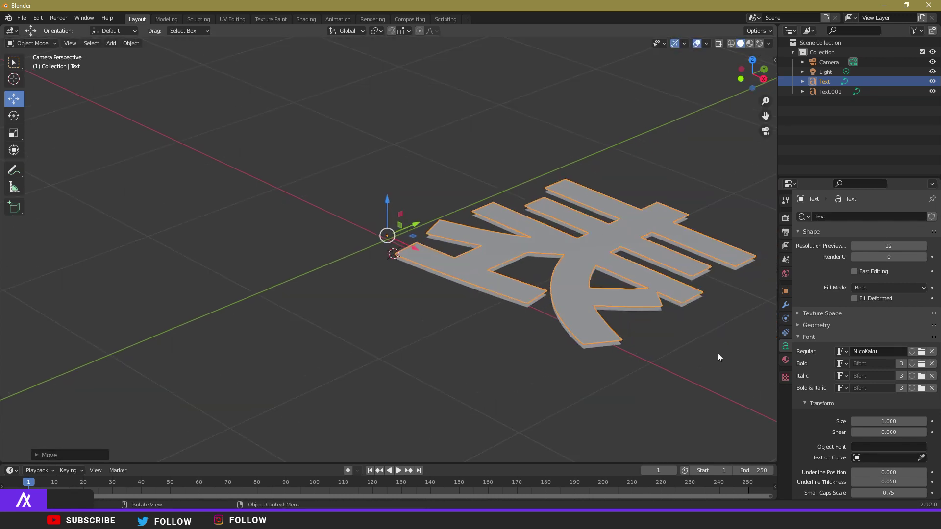
{"action": "scroll", "coordinate": [718, 353], "scroll_direction": "up", "scroll_amount": 3}
Step: Create a new material on the raised text and switch the viewport to rendered shading
{"action": "left_click", "coordinate": [785, 360]}
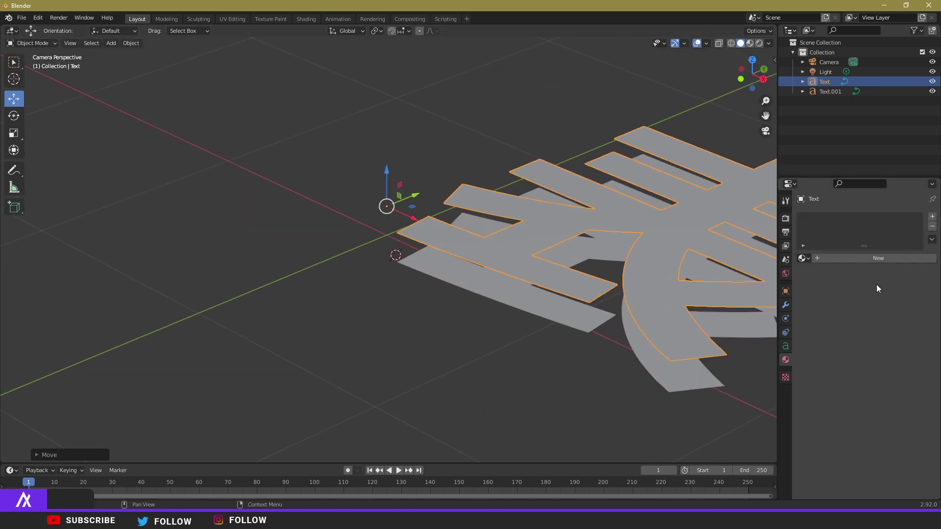
{"action": "left_click", "coordinate": [853, 258]}
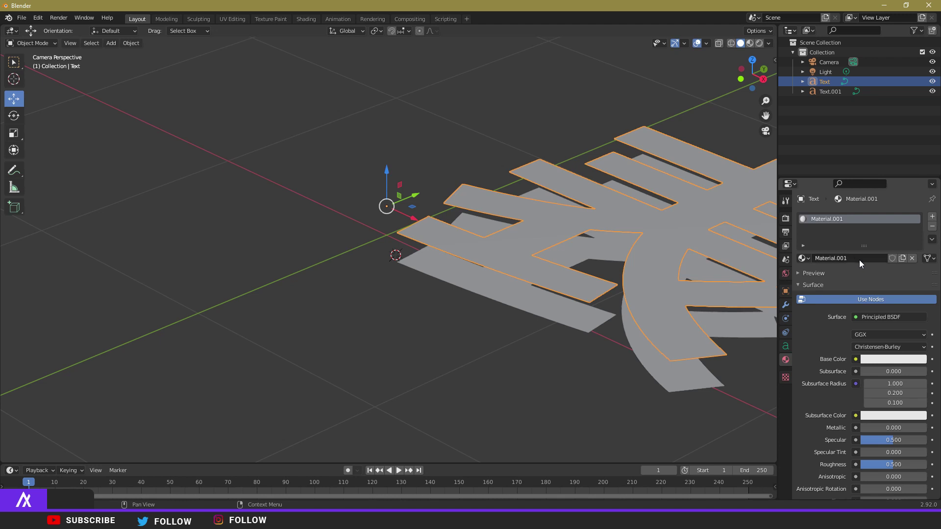
{"action": "left_click", "coordinate": [759, 44]}
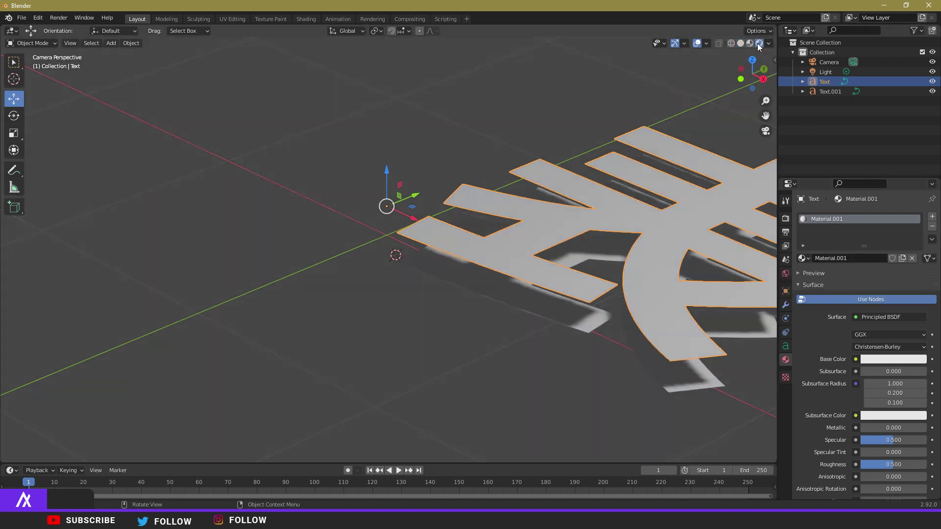
Step: Set the raised text material's roughness to 0.140 and its transmission to 1.000
{"action": "scroll", "coordinate": [878, 353], "scroll_direction": "down", "scroll_amount": 3}
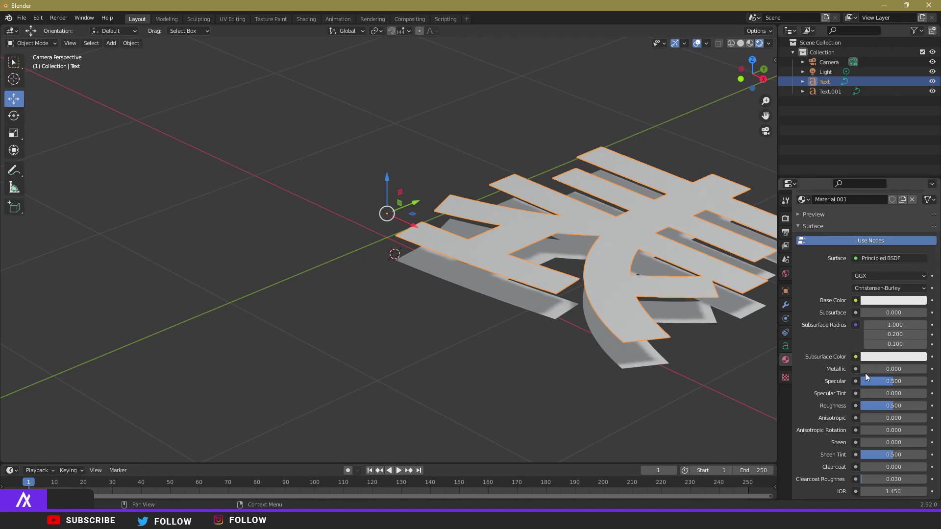
{"action": "scroll", "coordinate": [881, 378], "scroll_direction": "down", "scroll_amount": 2}
{"action": "mouse_move", "coordinate": [885, 368]}
{"action": "left_mouse_down"}
{"action": "mouse_move", "coordinate": [862, 367]}
{"action": "mouse_move", "coordinate": [870, 367]}
{"action": "left_mouse_up"}
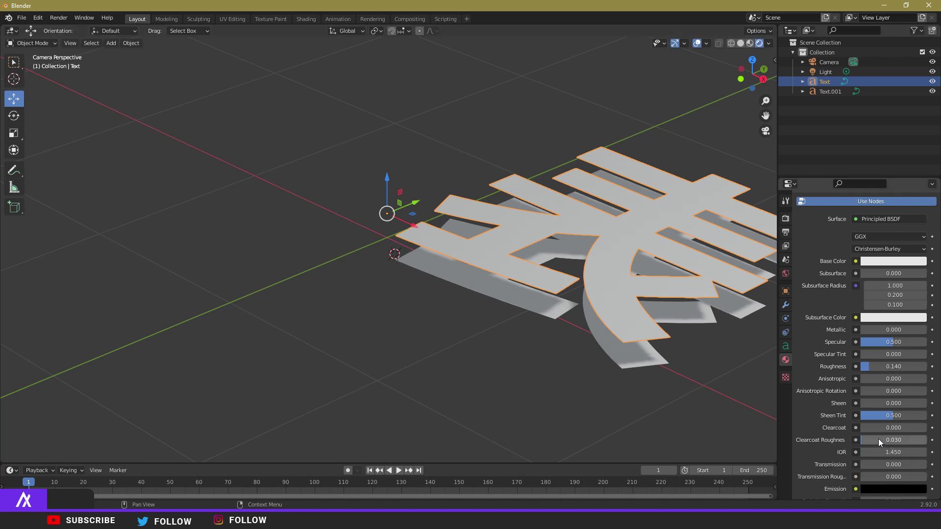
{"action": "left_click_drag", "start_coordinate": [875, 466], "coordinate": [930, 466]}
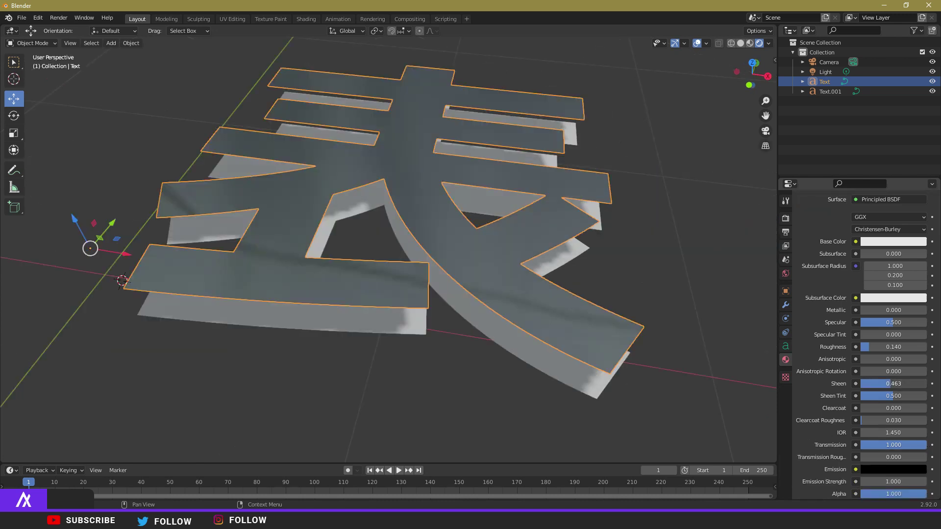
Step: Lower the sheen of the top text's material and extrude that text by 0.01 m
{"action": "left_click_drag", "start_coordinate": [897, 383], "coordinate": [860, 383]}
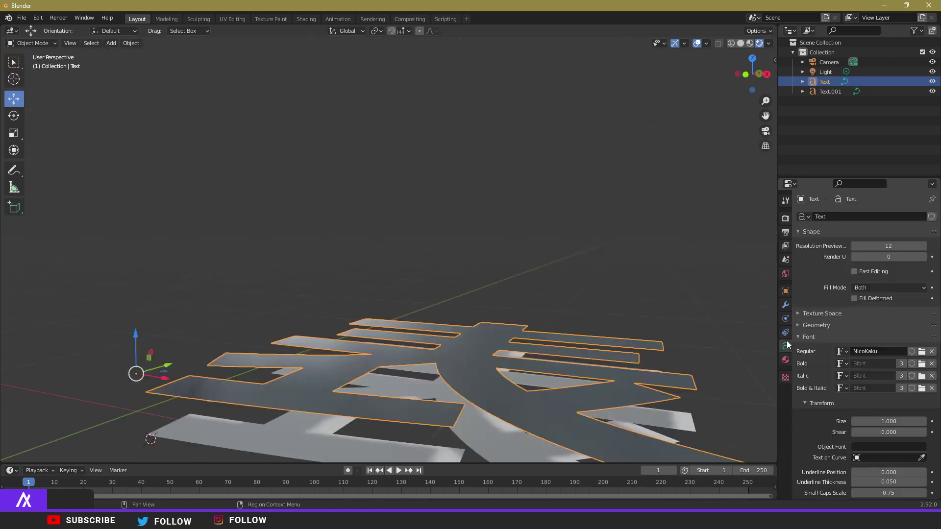
{"action": "left_click", "coordinate": [804, 286]}
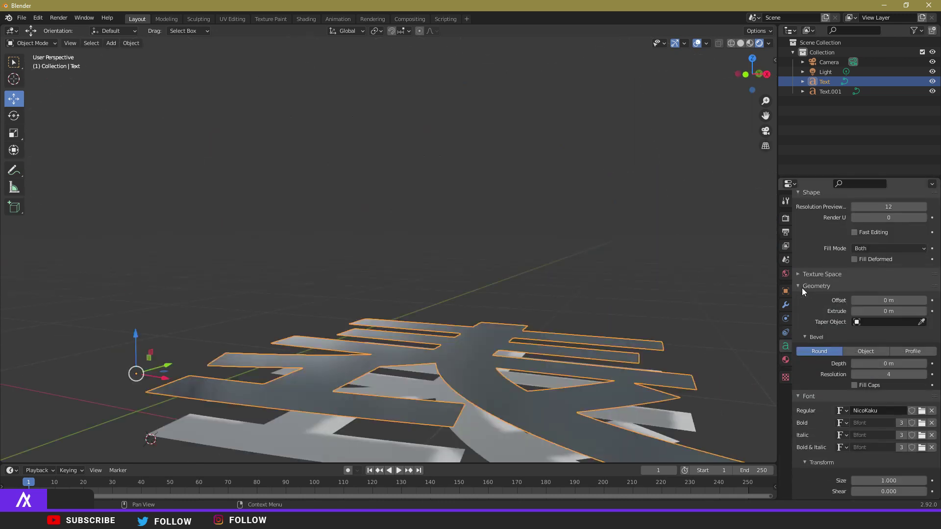
{"action": "mouse_move", "coordinate": [874, 315]}
{"action": "left_mouse_down"}
{"action": "mouse_move", "coordinate": [889, 316]}
{"action": "mouse_move", "coordinate": [873, 316]}
{"action": "left_mouse_up"}
{"action": "middle_click_drag", "start_coordinate": [723, 378], "coordinate": [485, 330]}
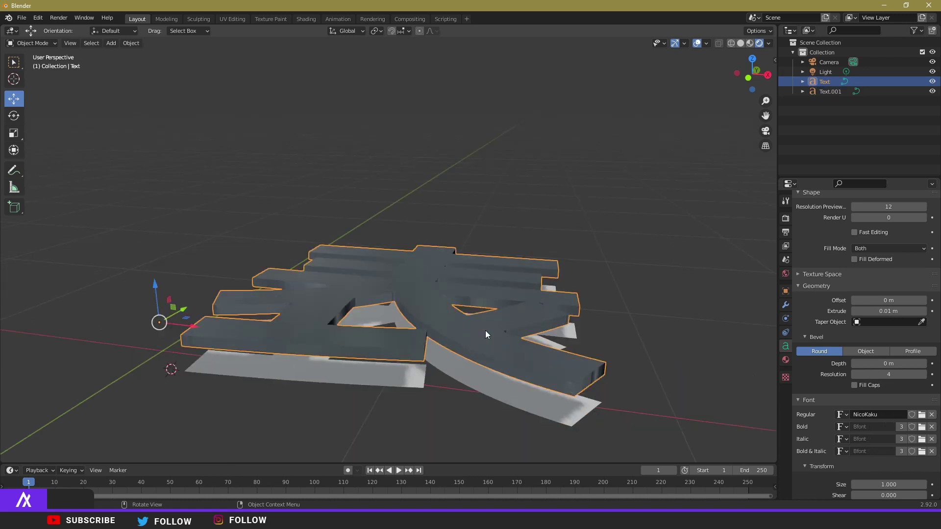
Step: Paste a copy of Text.001 in place and raise the original slightly along the Z axis, towards the top text
{"action": "key", "text": "ctrl+c"}
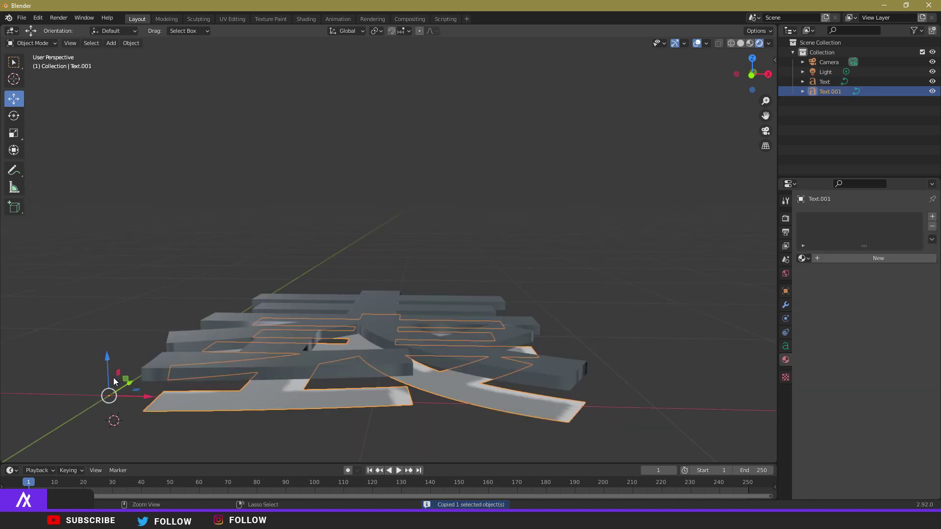
{"action": "key", "text": "ctrl+v"}
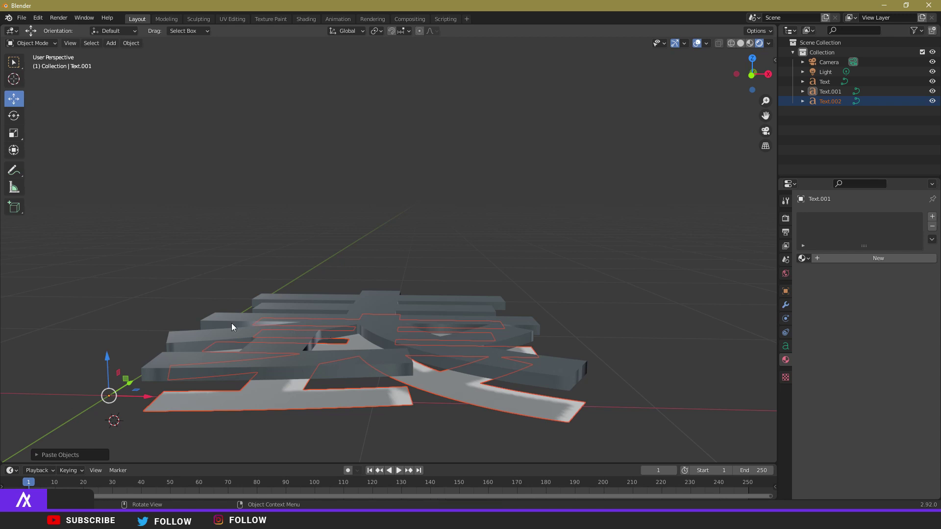
{"action": "left_click", "coordinate": [264, 401]}
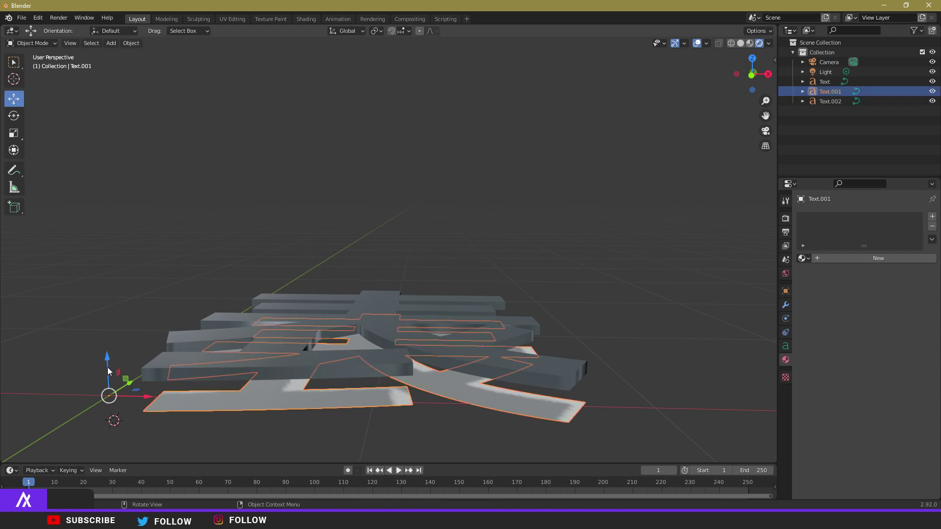
{"action": "left_click_drag", "start_coordinate": [108, 367], "coordinate": [110, 359]}
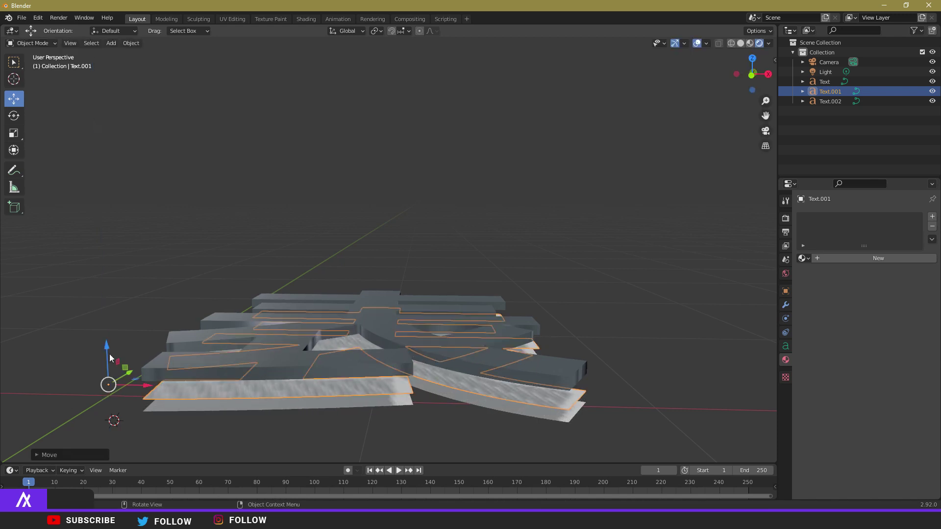
Step: Extrude Text.001 by 0.01 m to give the second layer thickness
{"action": "left_click", "coordinate": [786, 350]}
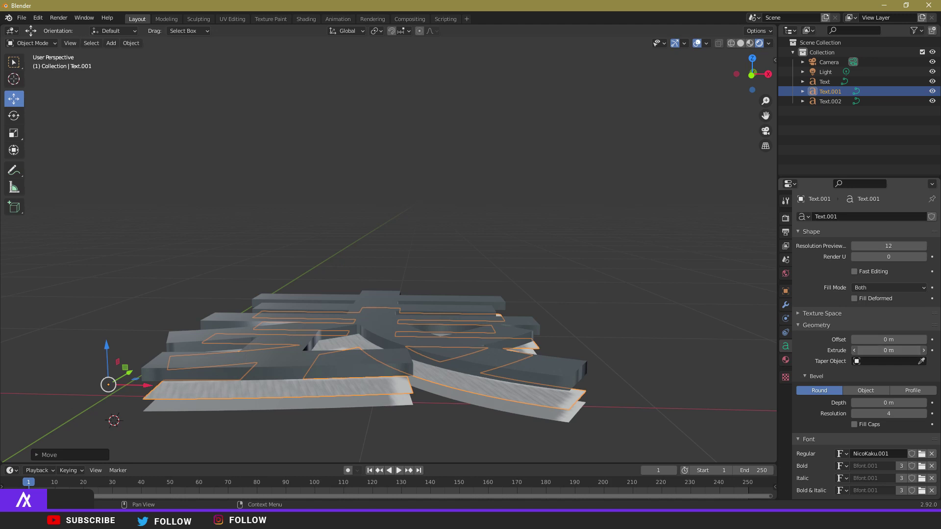
{"action": "left_click_drag", "start_coordinate": [889, 350], "coordinate": [895, 350]}
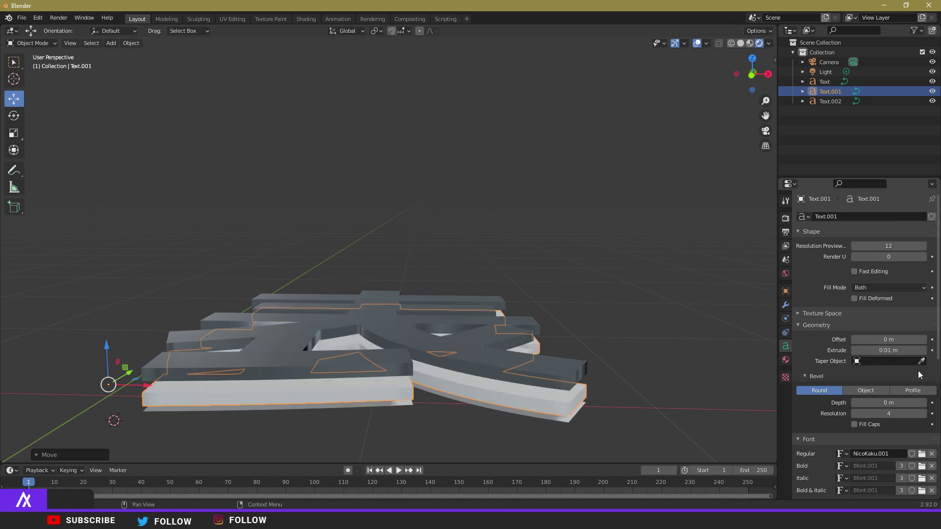
{"action": "middle_click_drag", "start_coordinate": [301, 322], "coordinate": [198, 378]}
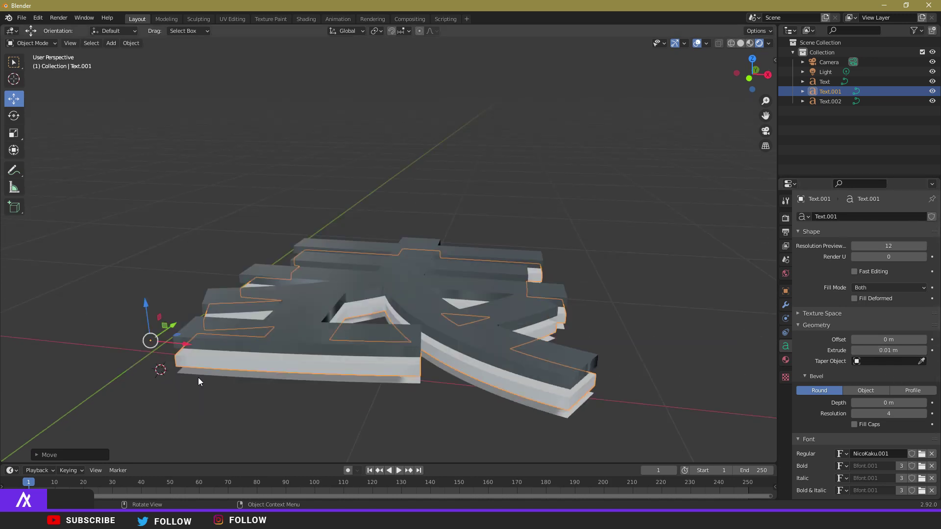
Step: Create a new material on Text.001 and set its metallic value to 1.000
{"action": "left_click", "coordinate": [786, 360]}
{"action": "left_click", "coordinate": [862, 259]}
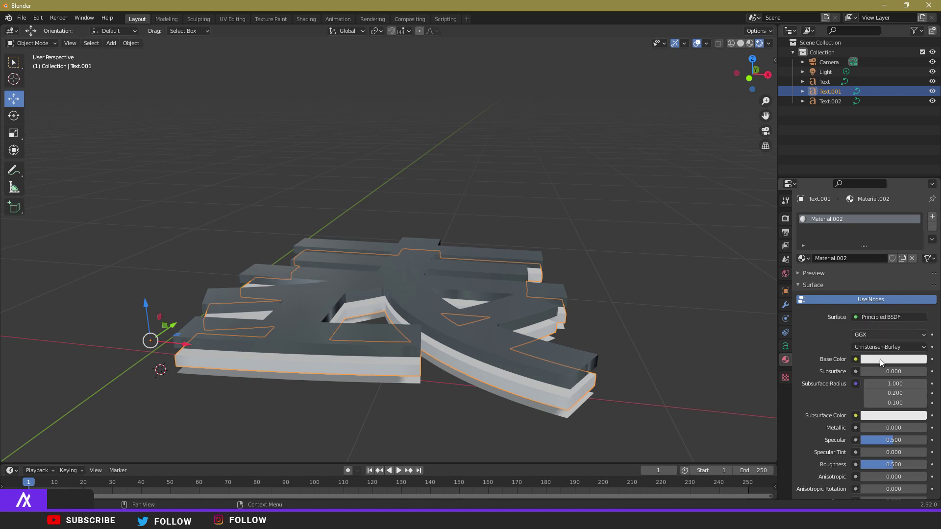
{"action": "left_click_drag", "start_coordinate": [875, 427], "coordinate": [924, 428]}
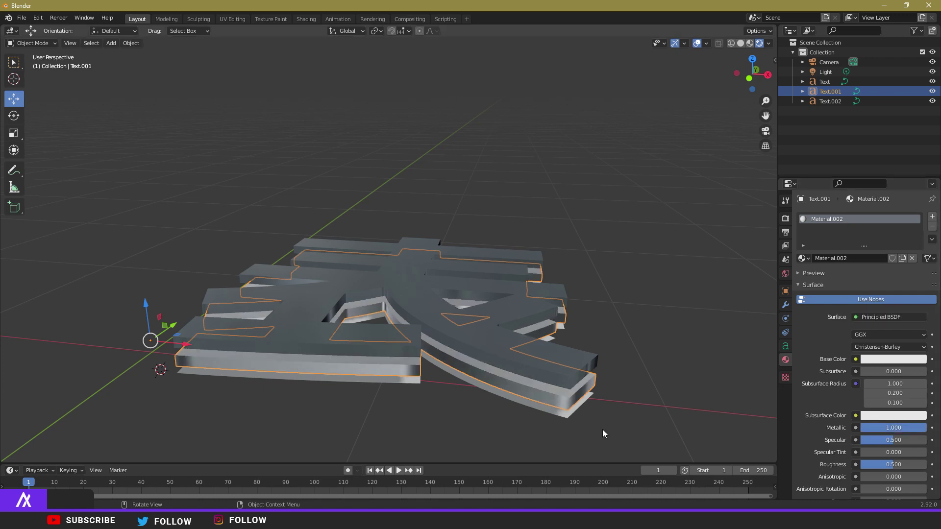
{"action": "middle_click_drag", "start_coordinate": [602, 429], "coordinate": [518, 419]}
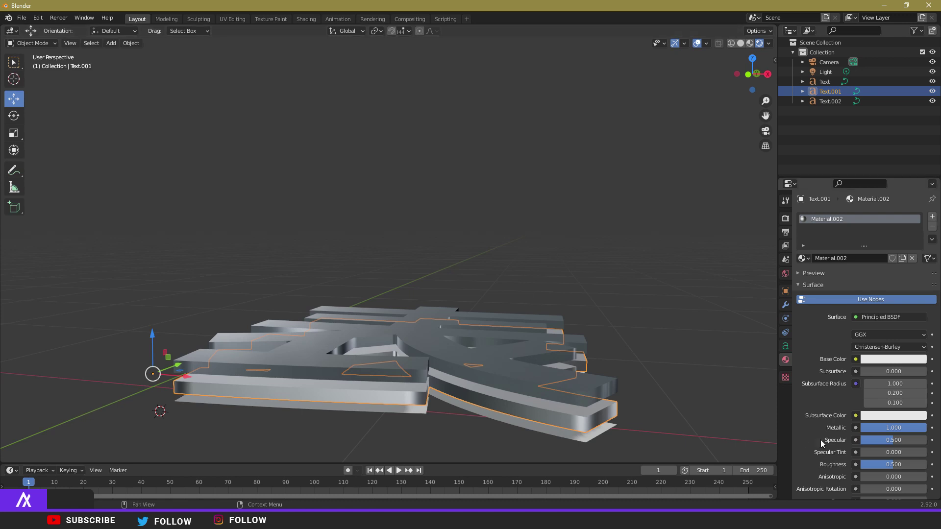
Step: Set the Text.001 material's roughness to 0.809 and darken its base color to grey
{"action": "scroll", "coordinate": [867, 411], "scroll_direction": "down", "scroll_amount": 3}
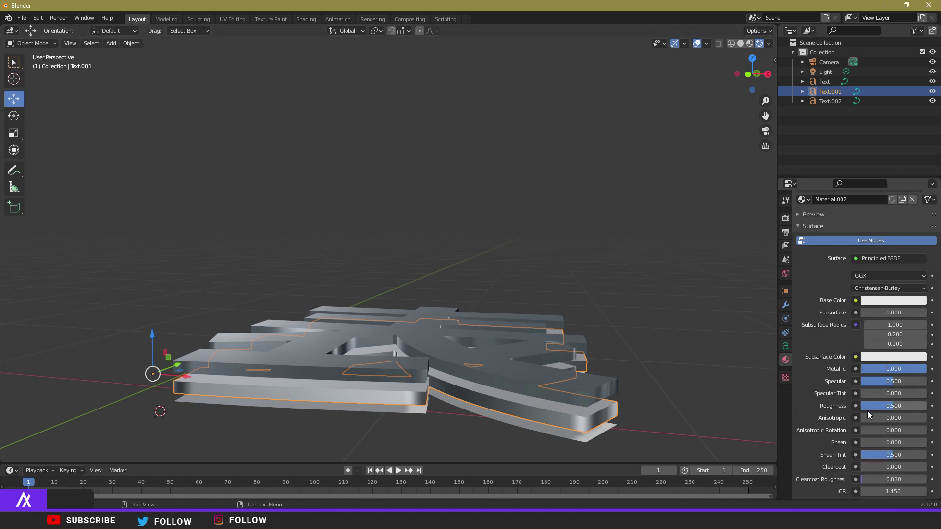
{"action": "scroll", "coordinate": [880, 455], "scroll_direction": "down", "scroll_amount": 1}
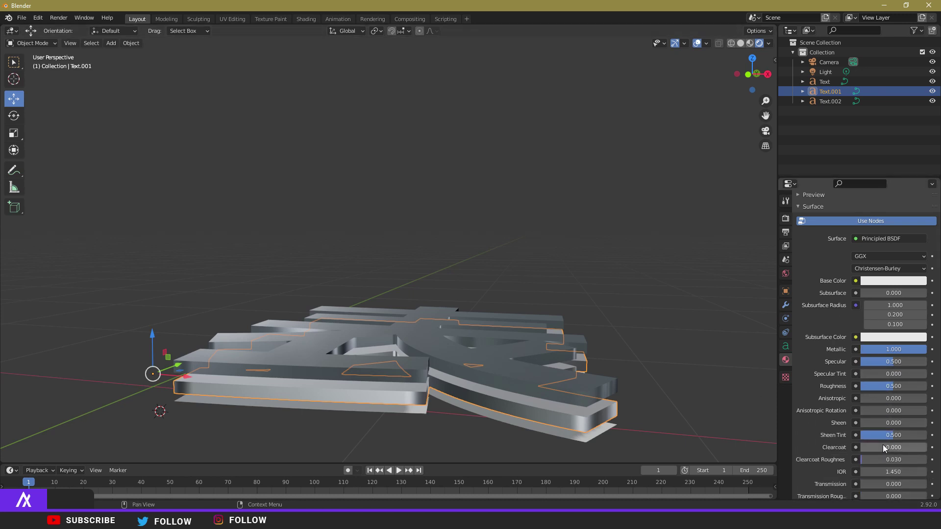
{"action": "left_click_drag", "start_coordinate": [882, 386], "coordinate": [902, 387]}
{"action": "left_click", "coordinate": [877, 281]}
{"action": "left_click_drag", "start_coordinate": [921, 169], "coordinate": [919, 192]}
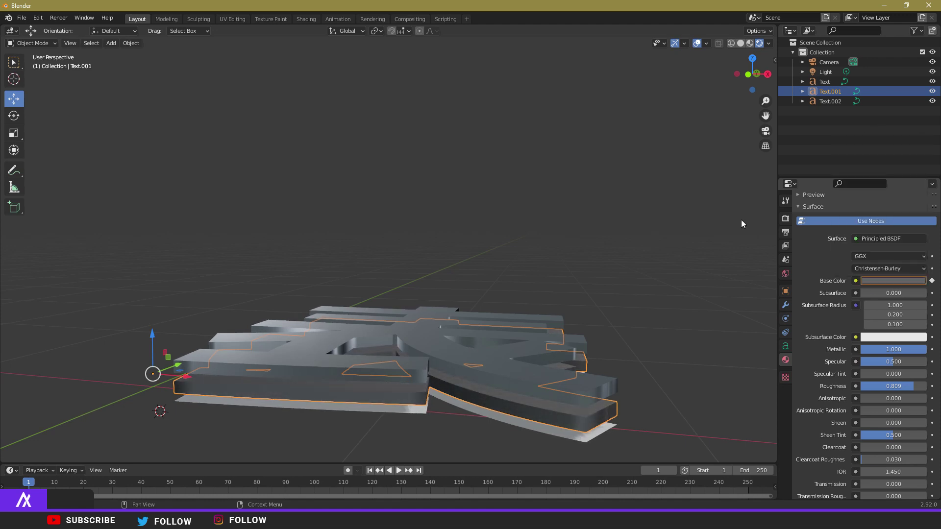
{"action": "left_click", "coordinate": [664, 305]}
{"action": "middle_click_drag", "start_coordinate": [664, 306], "coordinate": [630, 303]}
{"action": "left_click", "coordinate": [315, 300]}
{"action": "middle_click_drag", "start_coordinate": [315, 299], "coordinate": [183, 221]}
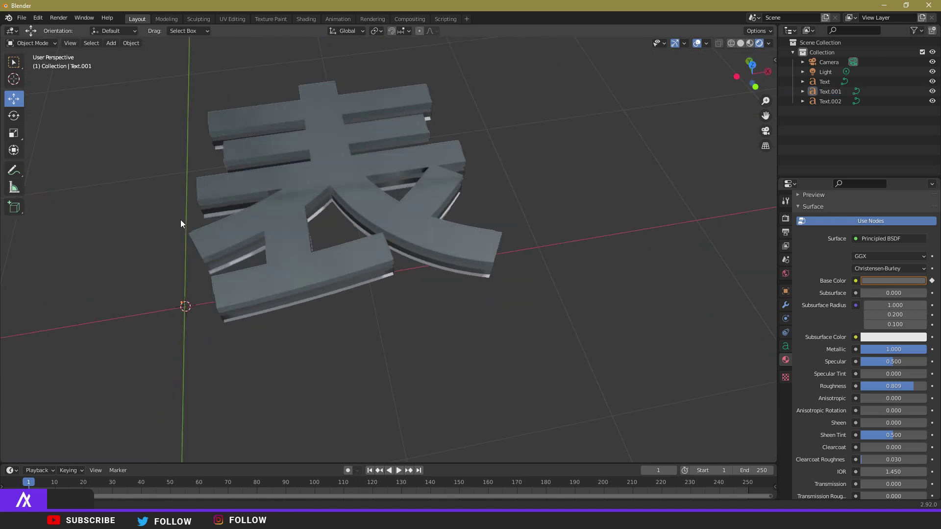
Step: Paste a copy of the flat bottom text, Text.002, in place and lower the original along the Z axis
{"action": "scroll", "coordinate": [183, 221], "scroll_direction": "up", "scroll_amount": 3}
{"action": "left_click", "coordinate": [786, 346]}
{"action": "left_click", "coordinate": [335, 401]}
{"action": "middle_click_drag", "start_coordinate": [441, 373], "coordinate": [325, 420]}
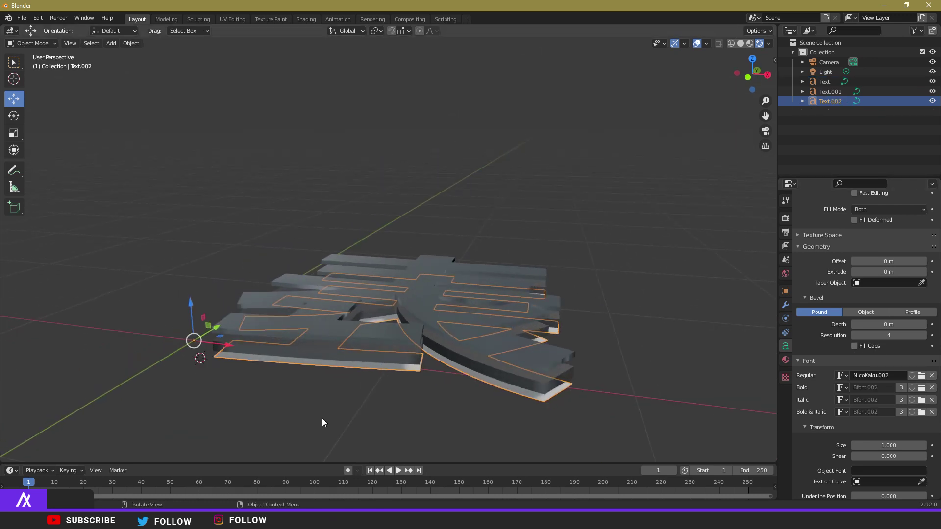
{"action": "key", "text": "ctrl+c"}
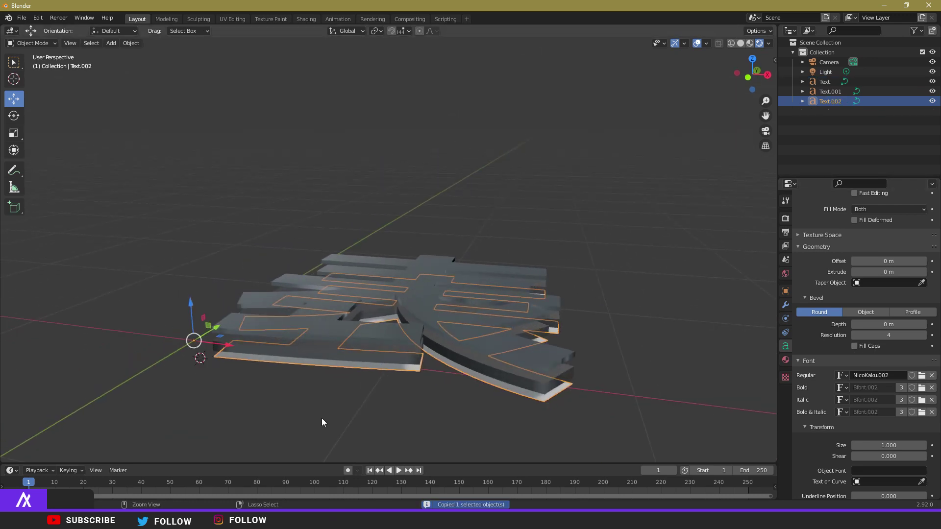
{"action": "key", "text": "ctrl+v"}
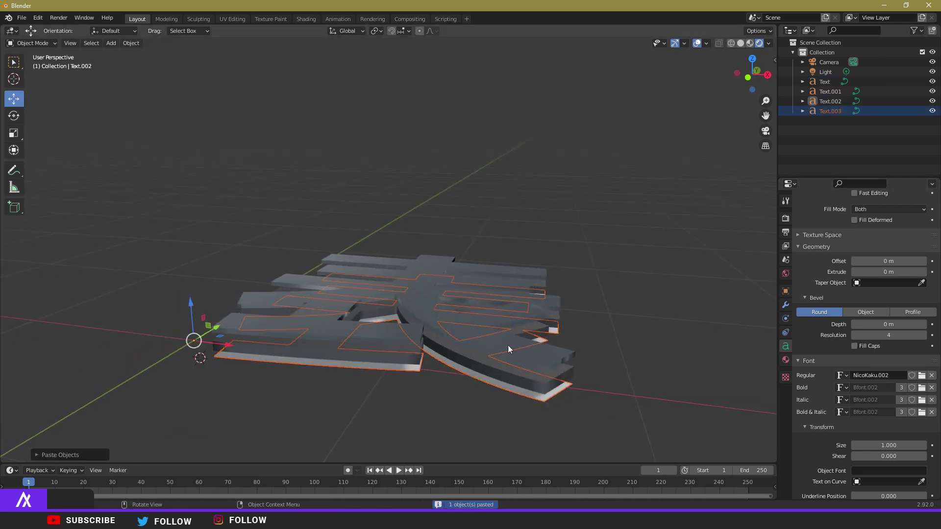
{"action": "left_click", "coordinate": [870, 102]}
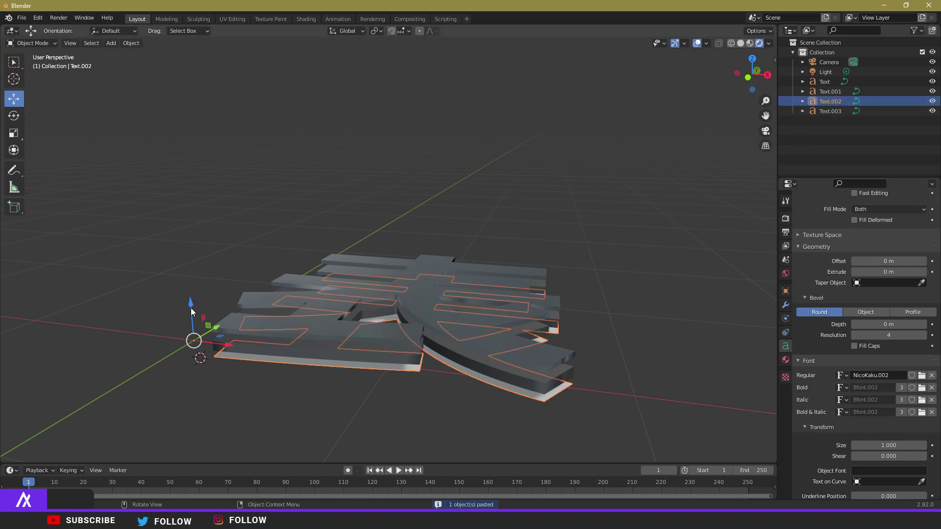
{"action": "left_click_drag", "start_coordinate": [191, 308], "coordinate": [197, 346]}
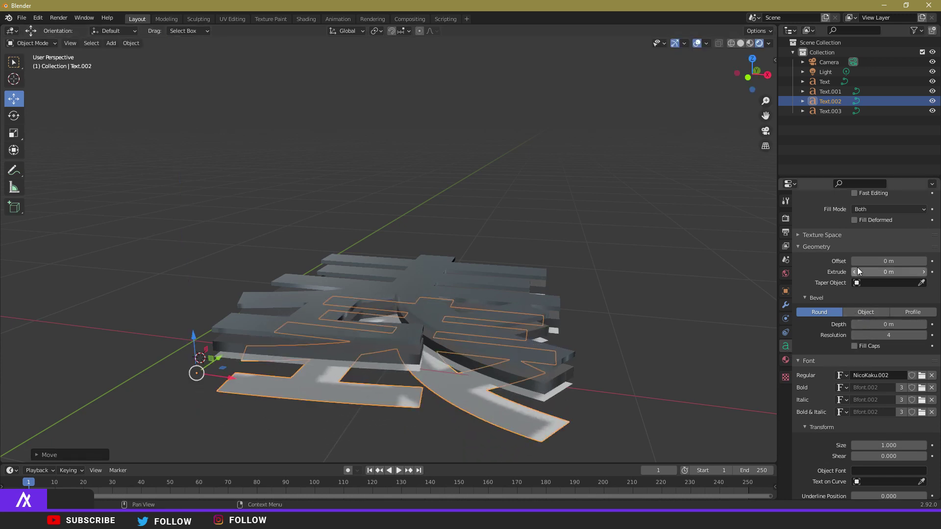
Step: Extrude Text.002 by 0.05 m and shift it along Z to sit directly beneath the dark metallic layer
{"action": "left_click_drag", "start_coordinate": [882, 272], "coordinate": [897, 272]}
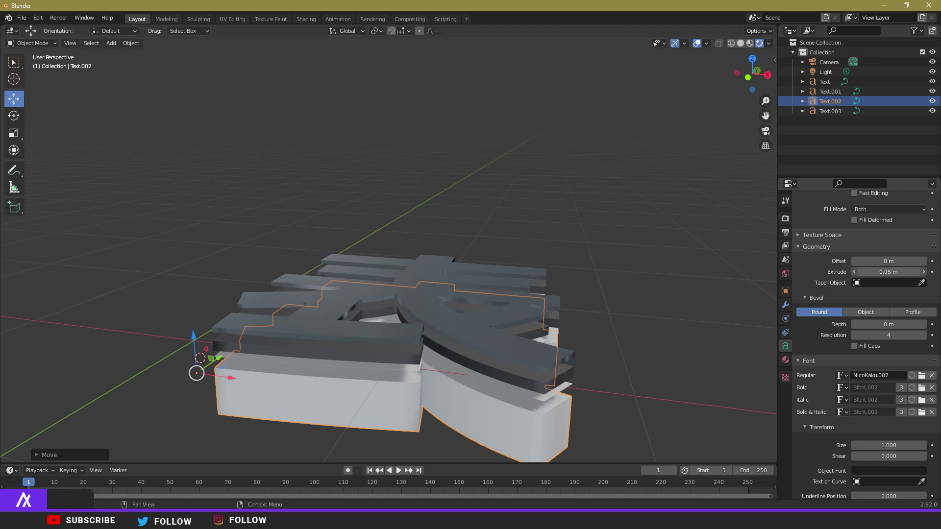
{"action": "middle_click_drag", "start_coordinate": [543, 360], "coordinate": [528, 339]}
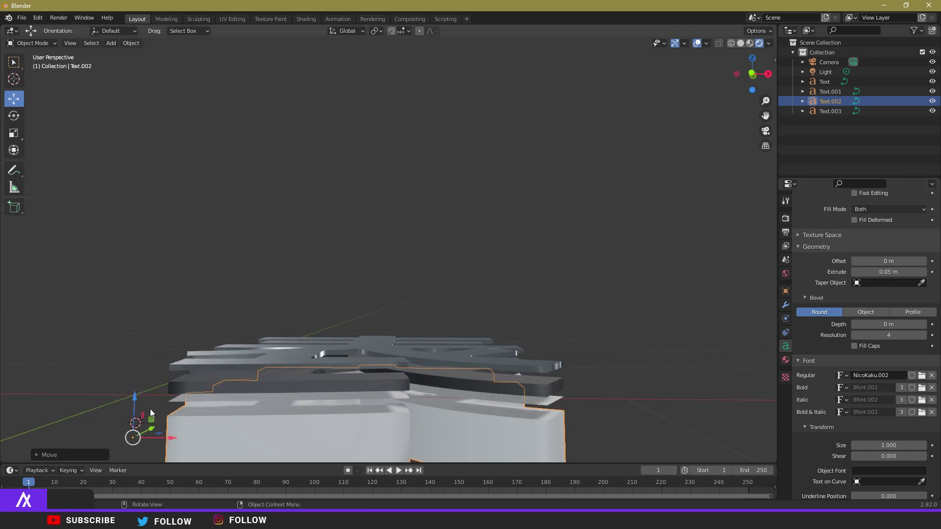
{"action": "left_click", "coordinate": [129, 399]}
{"action": "left_click", "coordinate": [180, 437]}
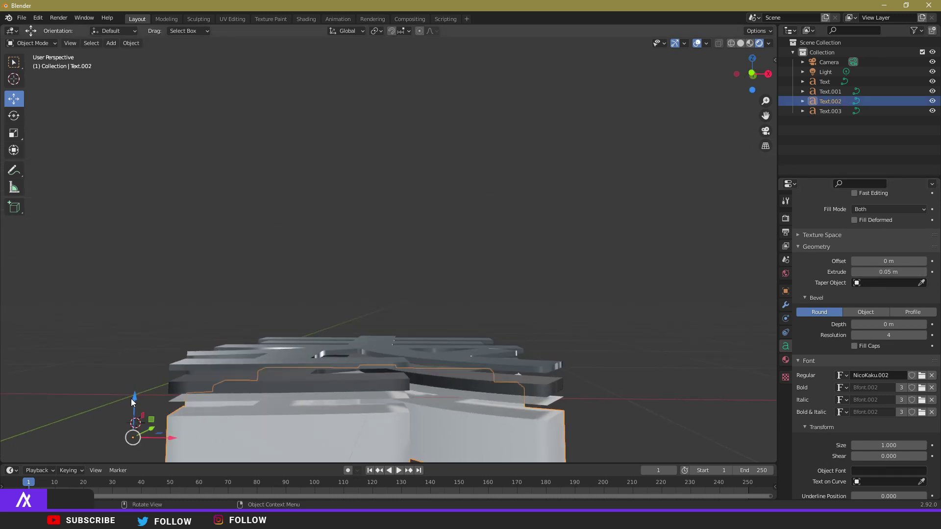
{"action": "mouse_move", "coordinate": [130, 398]}
{"action": "left_mouse_down"}
{"action": "mouse_move", "coordinate": [134, 392]}
{"action": "mouse_move", "coordinate": [138, 407]}
{"action": "left_mouse_up"}
{"action": "scroll", "coordinate": [272, 396], "scroll_direction": "up", "scroll_amount": 4}
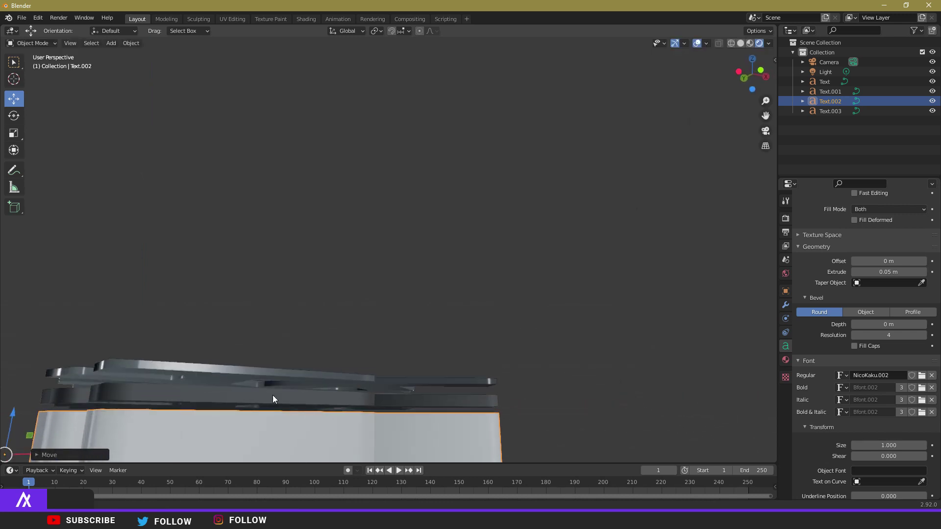
{"action": "middle_click_drag", "start_coordinate": [262, 396], "coordinate": [290, 228]}
{"action": "scroll", "coordinate": [216, 425], "scroll_direction": "down", "scroll_amount": 4}
{"action": "scroll", "coordinate": [290, 232], "scroll_direction": "up", "scroll_amount": 5}
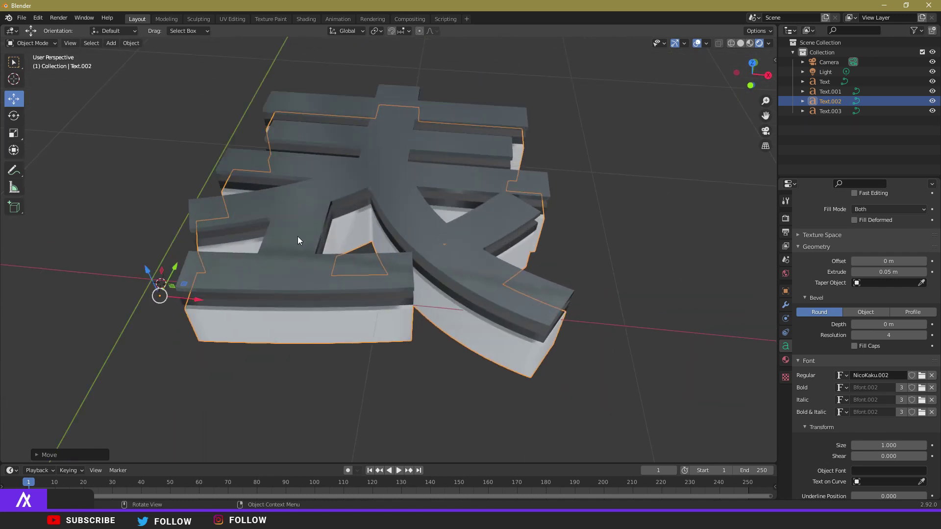
Step: Create a new material on Text.002 with roughness 0.000 and a bright red base color
{"action": "left_click", "coordinate": [786, 361]}
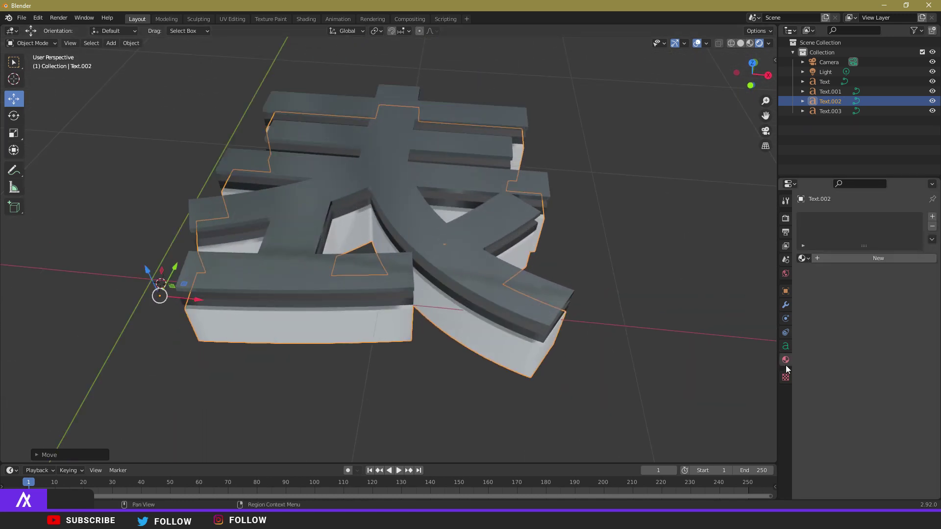
{"action": "left_click", "coordinate": [836, 259]}
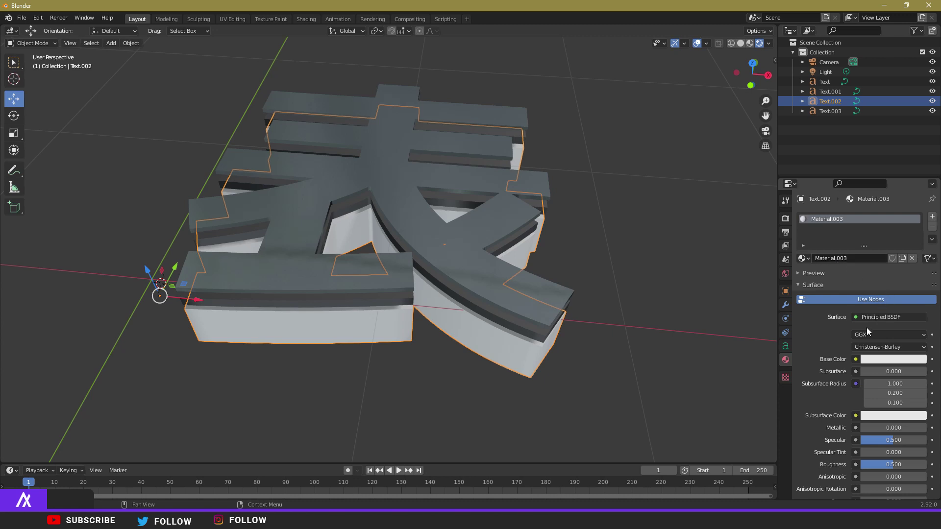
{"action": "left_click_drag", "start_coordinate": [902, 465], "coordinate": [861, 463]}
{"action": "left_click", "coordinate": [873, 359]}
{"action": "left_click", "coordinate": [866, 238]}
{"action": "mouse_move", "coordinate": [867, 239]}
{"action": "left_mouse_down"}
{"action": "mouse_move", "coordinate": [900, 266]}
{"action": "mouse_move", "coordinate": [902, 257]}
{"action": "left_mouse_up"}
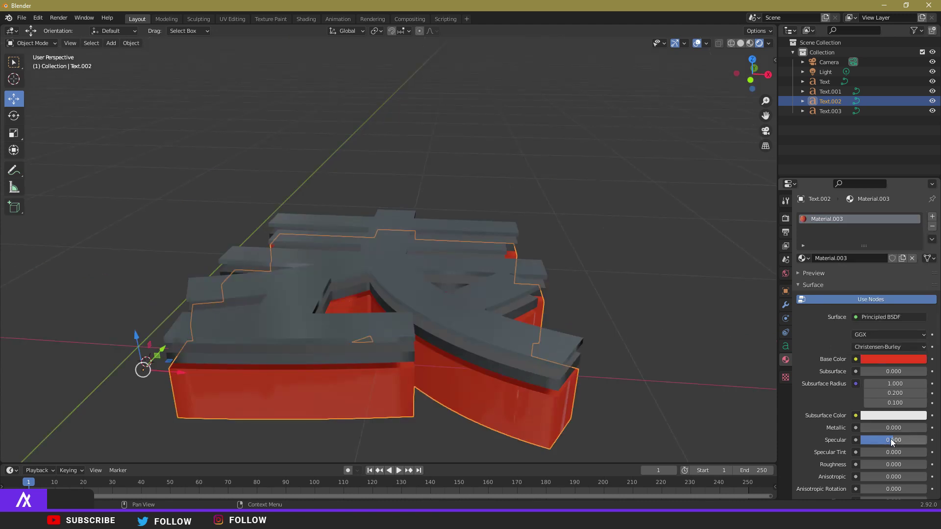
Step: Set the red material's specular to 0.000, sheen to 0.184 and sheen tint to 0.618
{"action": "scroll", "coordinate": [890, 439], "scroll_direction": "down", "scroll_amount": 1}
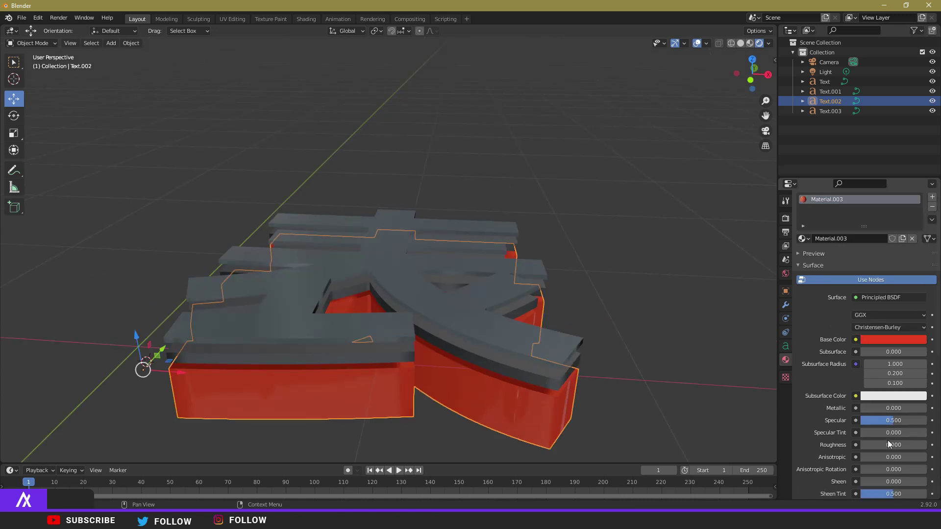
{"action": "left_click_drag", "start_coordinate": [893, 421], "coordinate": [863, 421]}
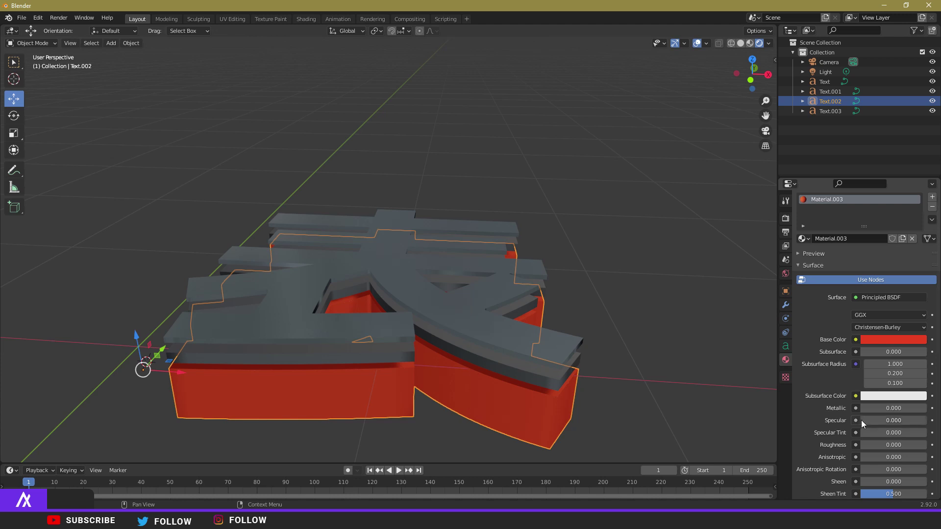
{"action": "scroll", "coordinate": [861, 419], "scroll_direction": "down", "scroll_amount": 2}
{"action": "left_click_drag", "start_coordinate": [875, 442], "coordinate": [882, 442]}
{"action": "scroll", "coordinate": [796, 401], "scroll_direction": "down", "scroll_amount": 5}
{"action": "left_click", "coordinate": [663, 363]}
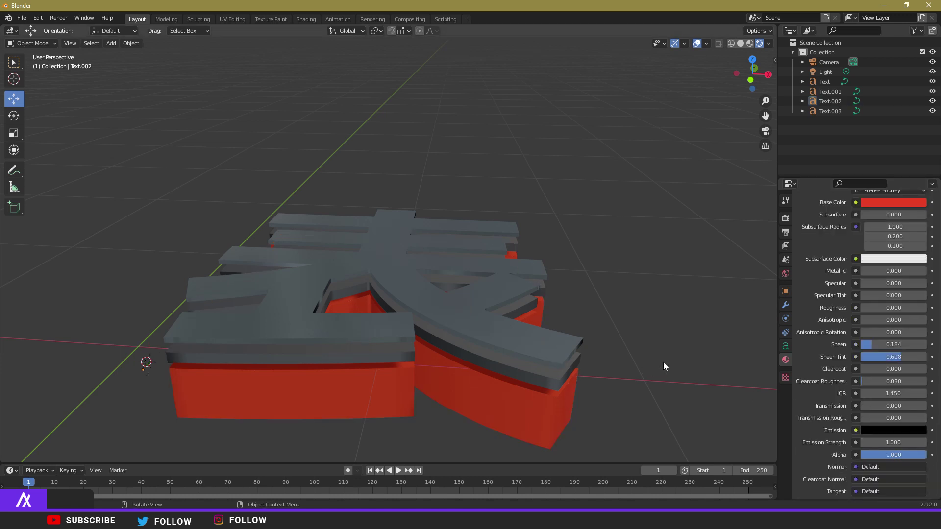
Step: Lower the flat text copy, Text.003, along the Z axis to just below the red block
{"action": "middle_click_drag", "start_coordinate": [663, 363], "coordinate": [725, 272]}
{"action": "scroll", "coordinate": [472, 338], "scroll_direction": "up", "scroll_amount": 3}
{"action": "scroll", "coordinate": [434, 302], "scroll_direction": "down", "scroll_amount": 5}
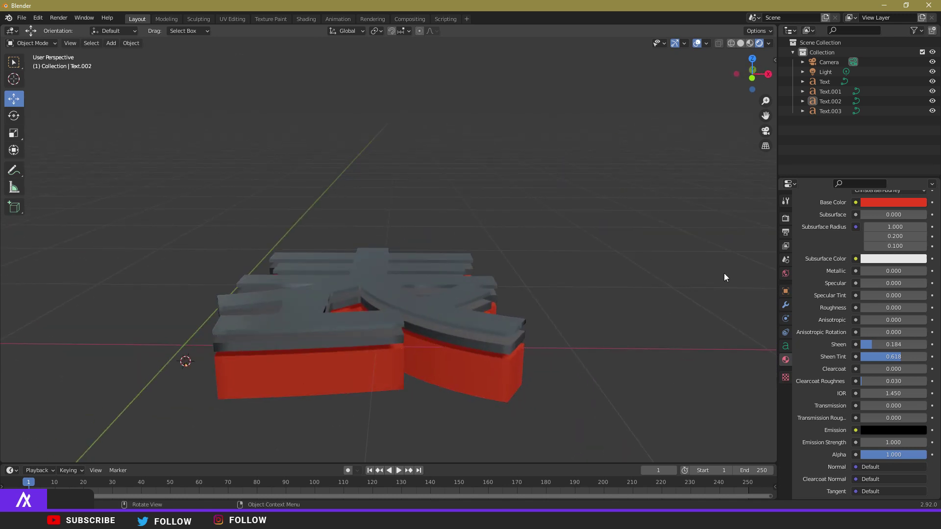
{"action": "left_click", "coordinate": [836, 112]}
{"action": "left_click_drag", "start_coordinate": [176, 320], "coordinate": [177, 381]}
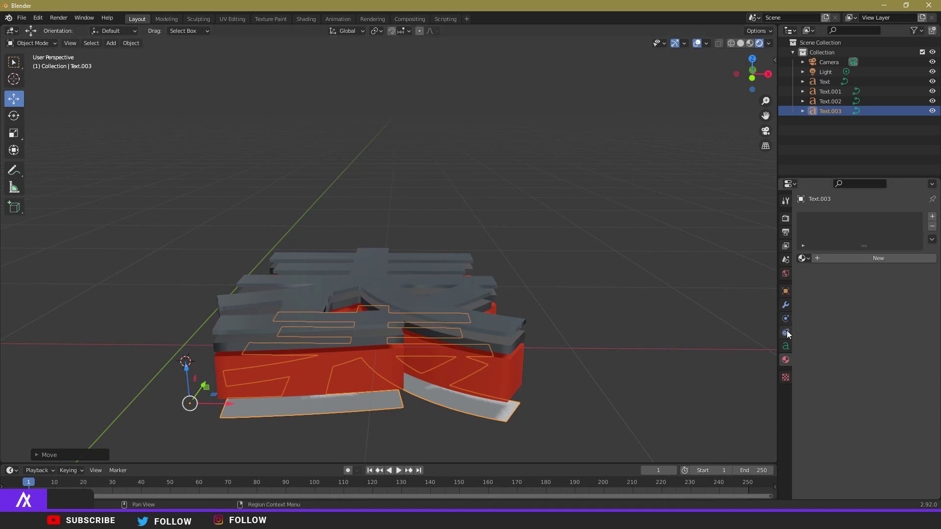
Step: Extrude the bottom text copy, Text.003, by 0.02 m
{"action": "left_click", "coordinate": [786, 347]}
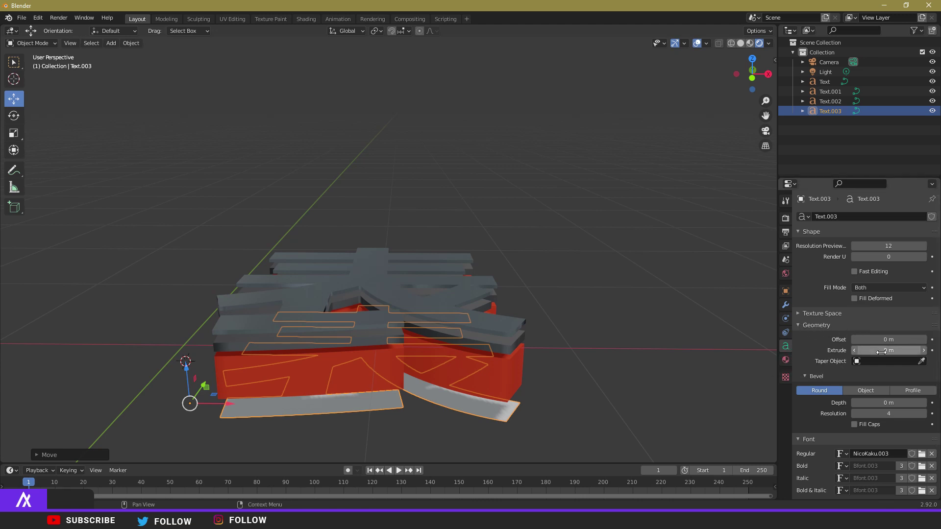
{"action": "mouse_move", "coordinate": [888, 350]}
{"action": "left_mouse_down"}
{"action": "mouse_move", "coordinate": [907, 350]}
{"action": "mouse_move", "coordinate": [892, 350]}
{"action": "left_mouse_up"}
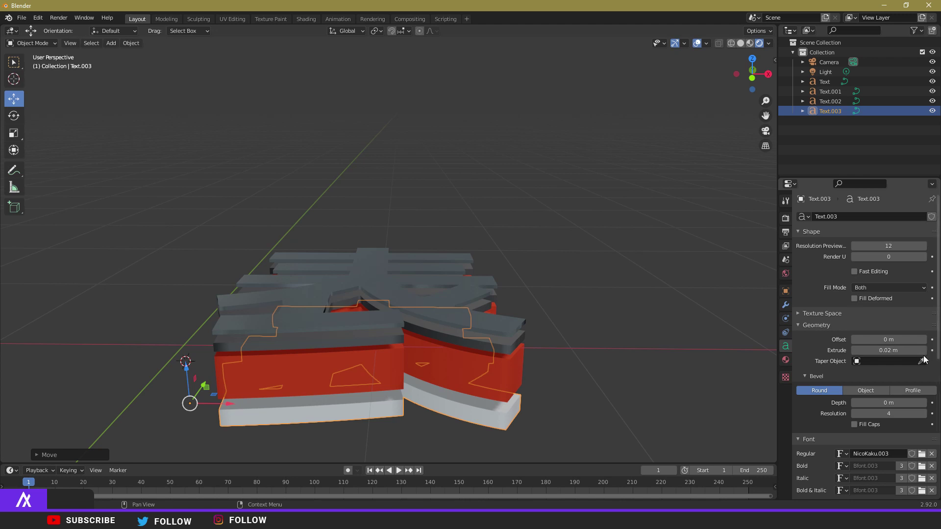
{"action": "scroll", "coordinate": [321, 362], "scroll_direction": "down", "scroll_amount": 2}
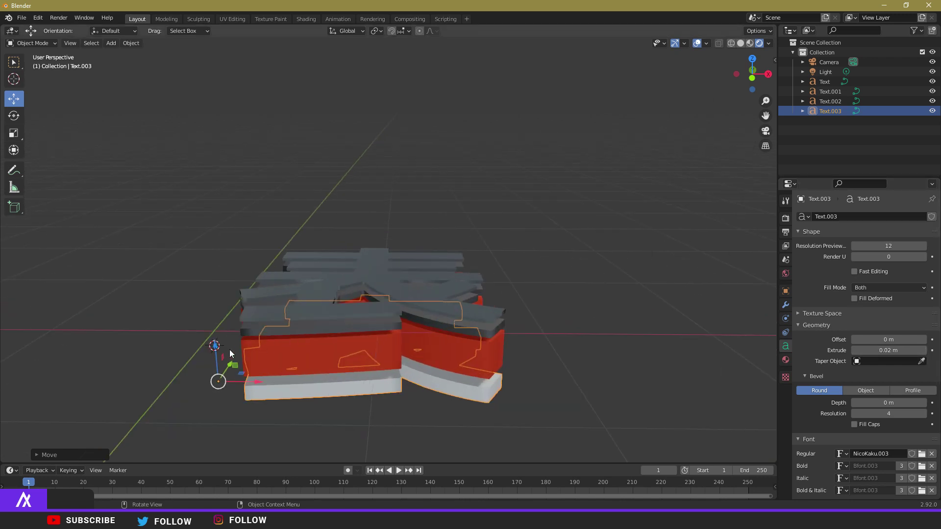
Step: Fine-tune the scale of Text.003 and shift it slightly sideways to line it up beneath the red block
{"action": "key", "text": "s"}
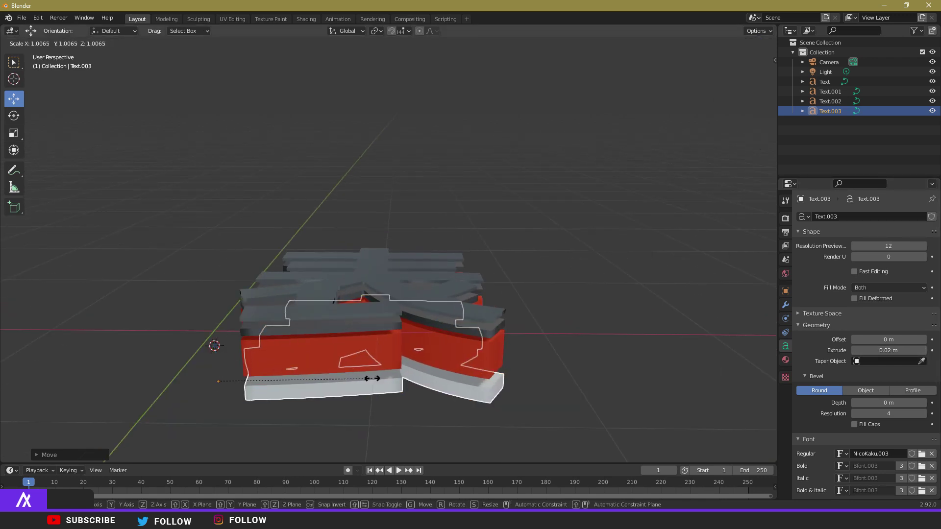
{"action": "left_click", "coordinate": [355, 378]}
{"action": "middle_click_drag", "start_coordinate": [355, 378], "coordinate": [242, 334]}
{"action": "left_click_drag", "start_coordinate": [269, 296], "coordinate": [247, 306]}
{"action": "middle_click_drag", "start_coordinate": [247, 305], "coordinate": [297, 414]}
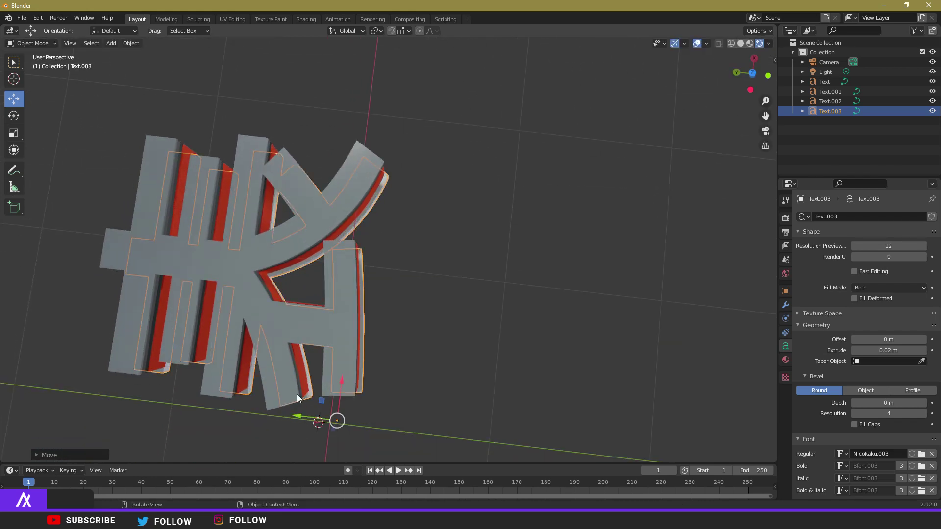
{"action": "scroll", "coordinate": [439, 279], "scroll_direction": "down", "scroll_amount": 3}
{"action": "left_click", "coordinate": [439, 279]}
{"action": "middle_click_drag", "start_coordinate": [439, 280], "coordinate": [473, 392]}
{"action": "scroll", "coordinate": [474, 393], "scroll_direction": "up", "scroll_amount": 5}
{"action": "left_click", "coordinate": [473, 390]}
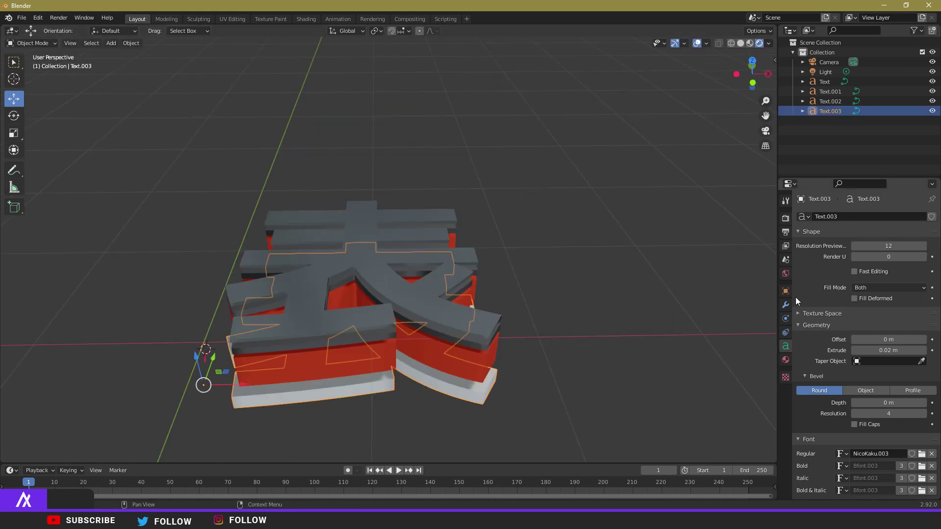
Step: Create a new material on Text.003, change its surface shader to Emission and deselect the object
{"action": "left_click", "coordinate": [785, 360]}
{"action": "left_click", "coordinate": [857, 258]}
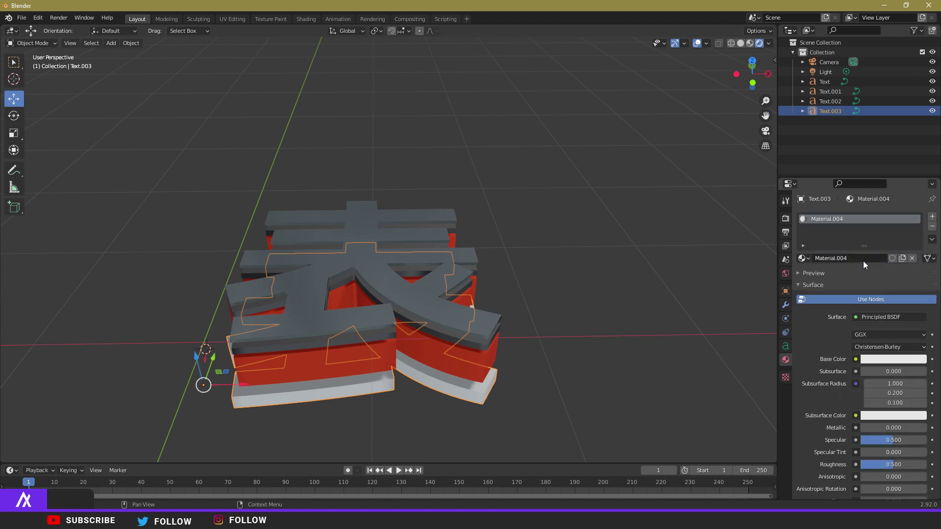
{"action": "left_click", "coordinate": [889, 317]}
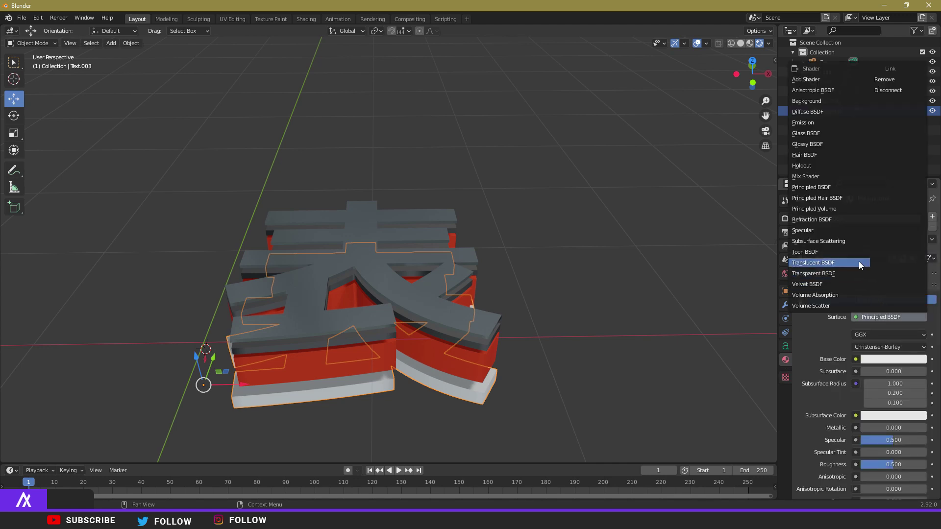
{"action": "left_click", "coordinate": [813, 123]}
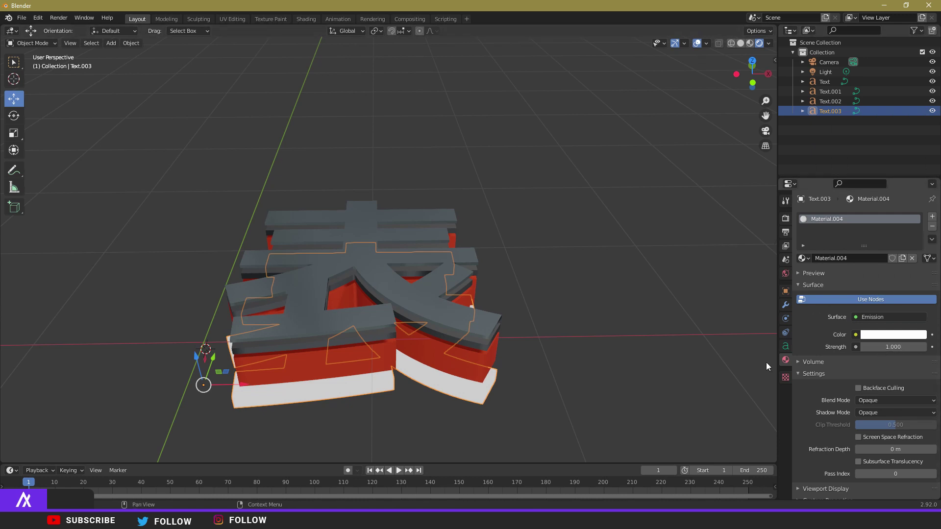
{"action": "left_click", "coordinate": [716, 371]}
Step: In the camera view, add a mesh plane and scale it up until it extends beyond the whole camera frame
{"action": "key", "text": "KP_0"}
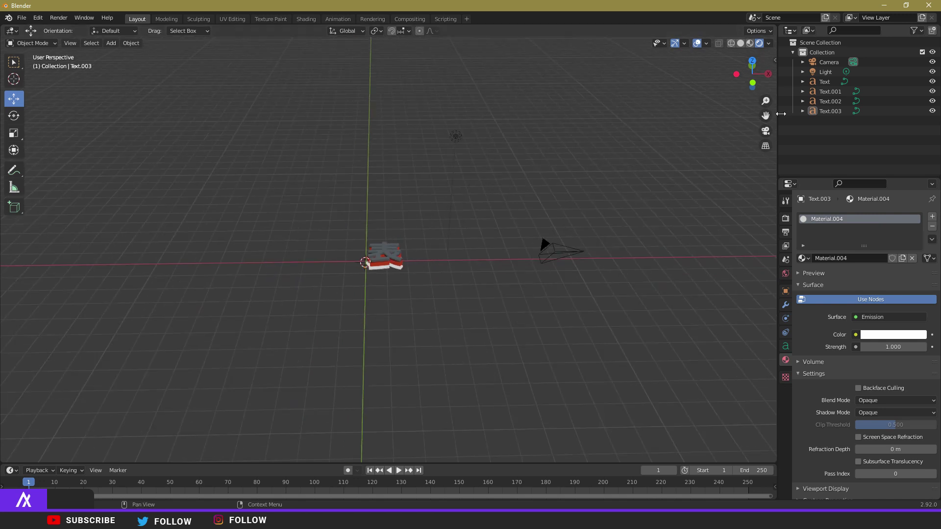
{"action": "scroll", "coordinate": [610, 222], "scroll_direction": "down", "scroll_amount": 4}
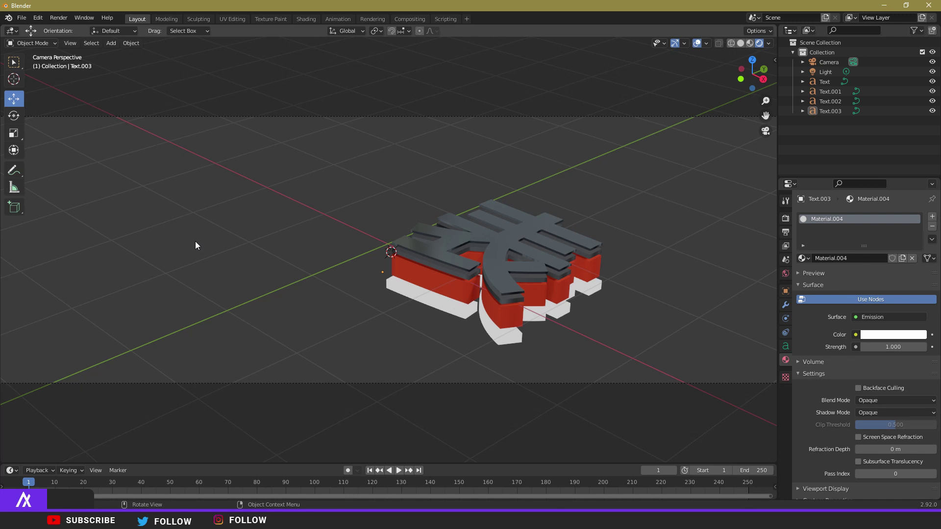
{"action": "key", "text": "shift+a"}
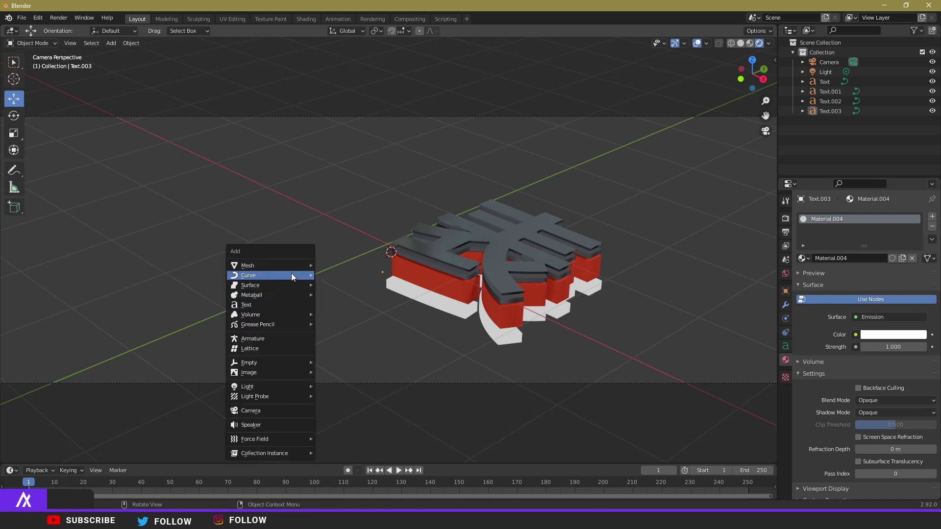
{"action": "mouse_move", "coordinate": [291, 267]}
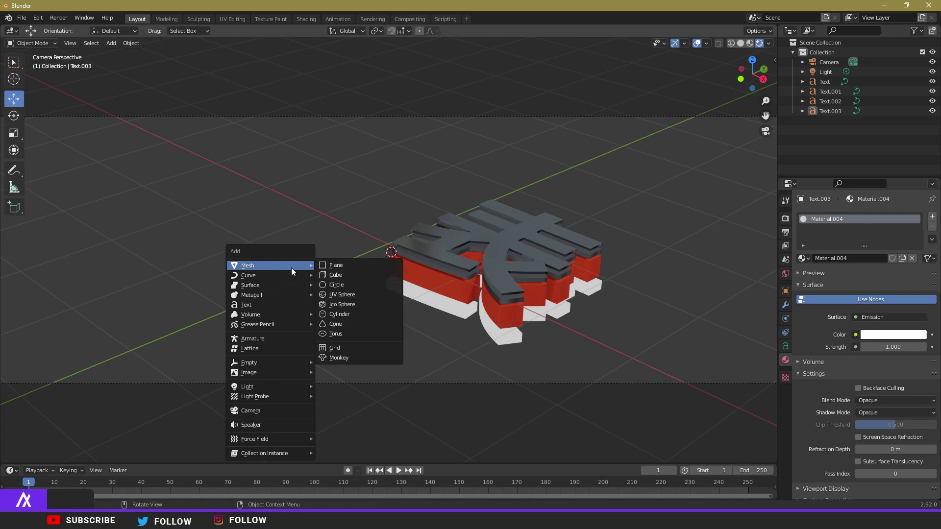
{"action": "left_click", "coordinate": [355, 269]}
{"action": "key", "text": "s"}
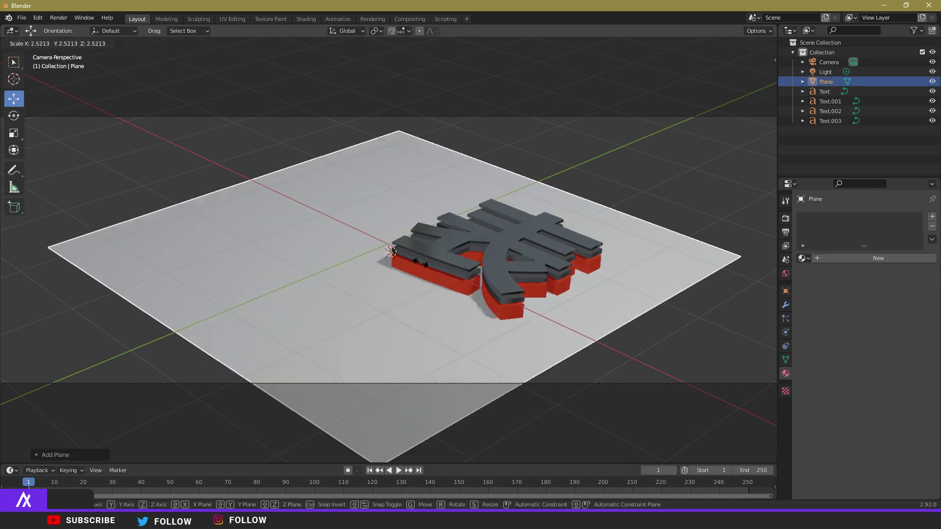
{"action": "left_click", "coordinate": [608, 255]}
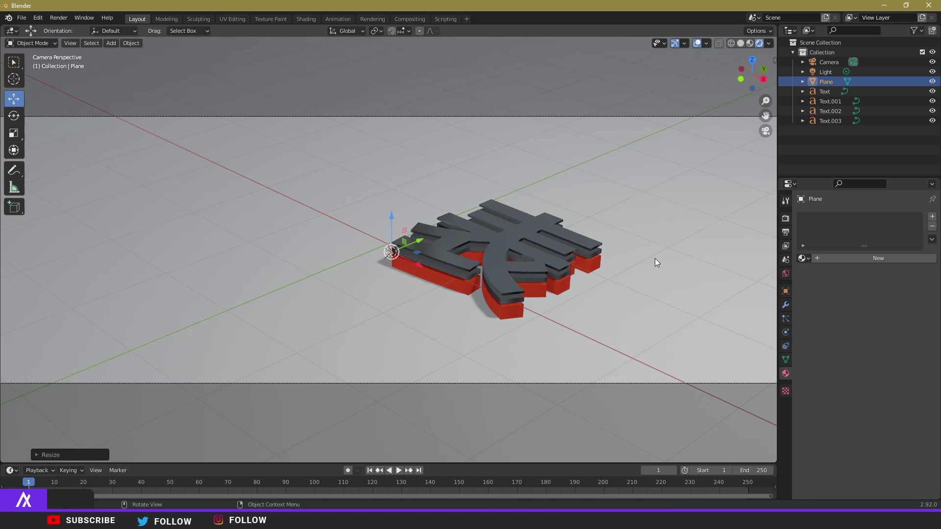
Step: Lower the plane along the Z axis so the white bottom text layer rests on it
{"action": "left_click_drag", "start_coordinate": [391, 218], "coordinate": [399, 262]}
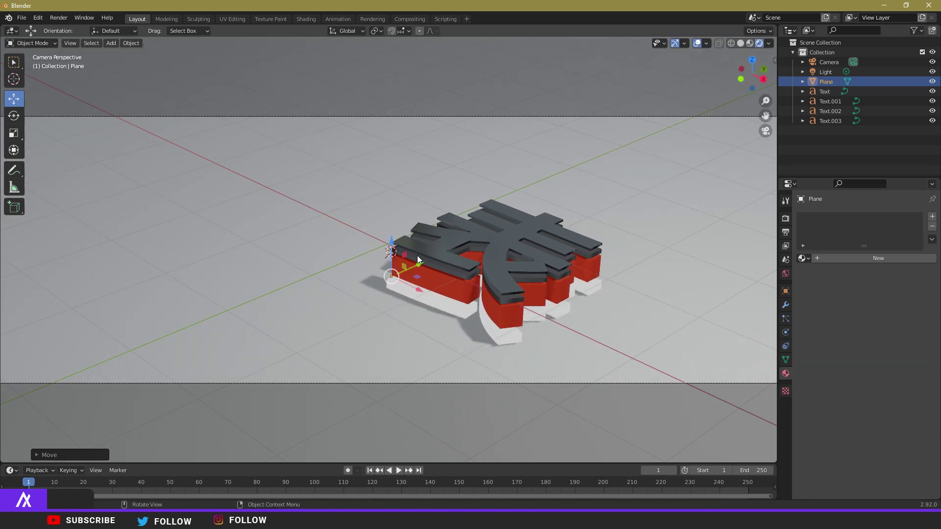
{"action": "scroll", "coordinate": [478, 258], "scroll_direction": "down", "scroll_amount": 5}
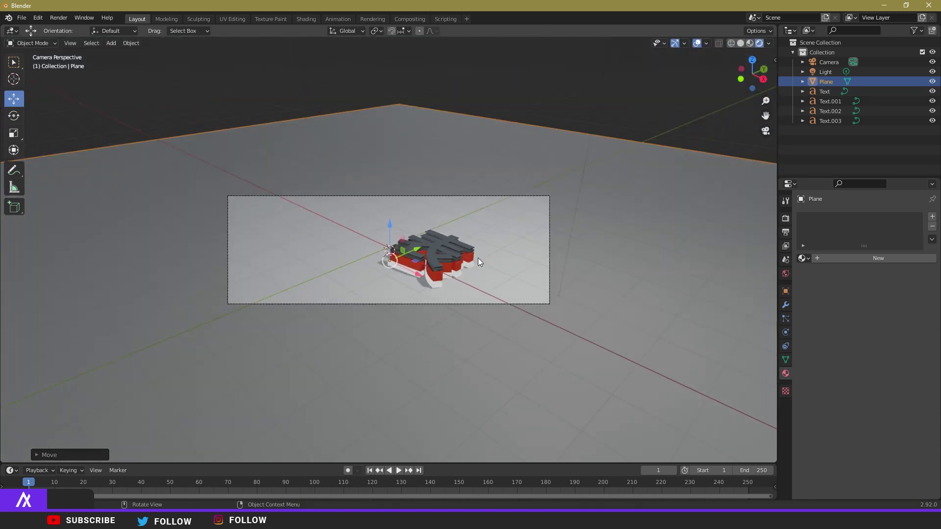
{"action": "scroll", "coordinate": [479, 258], "scroll_direction": "up", "scroll_amount": 3}
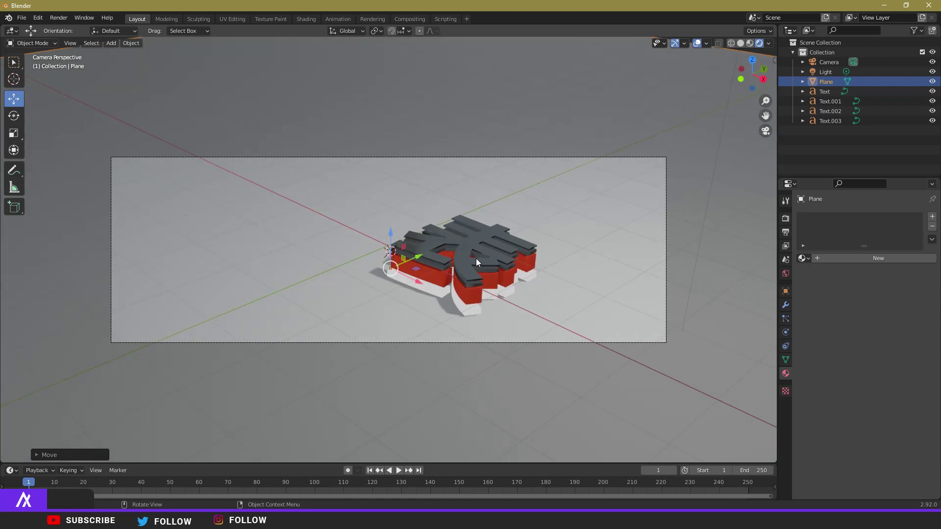
Step: Delete the point light above the text
{"action": "scroll", "coordinate": [476, 263], "scroll_direction": "down", "scroll_amount": 8}
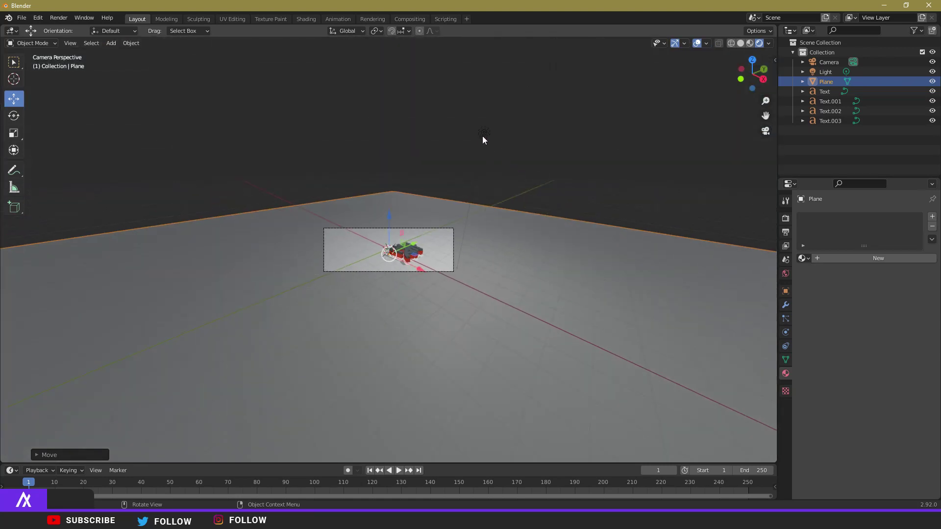
{"action": "left_click", "coordinate": [482, 134]}
{"action": "scroll", "coordinate": [528, 131], "scroll_direction": "up", "scroll_amount": 4}
{"action": "scroll", "coordinate": [517, 118], "scroll_direction": "down", "scroll_amount": 3}
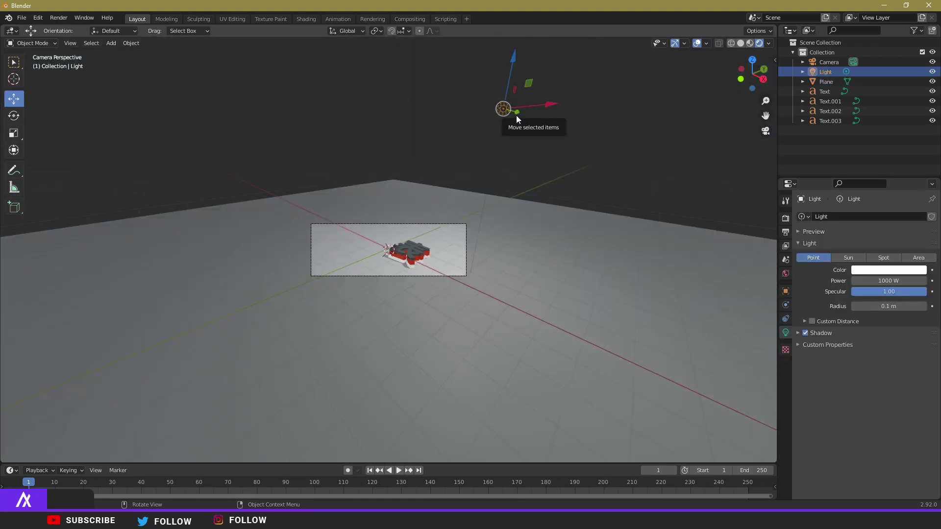
{"action": "key", "text": "x"}
{"action": "left_click", "coordinate": [516, 116]}
{"action": "scroll", "coordinate": [472, 145], "scroll_direction": "up", "scroll_amount": 5}
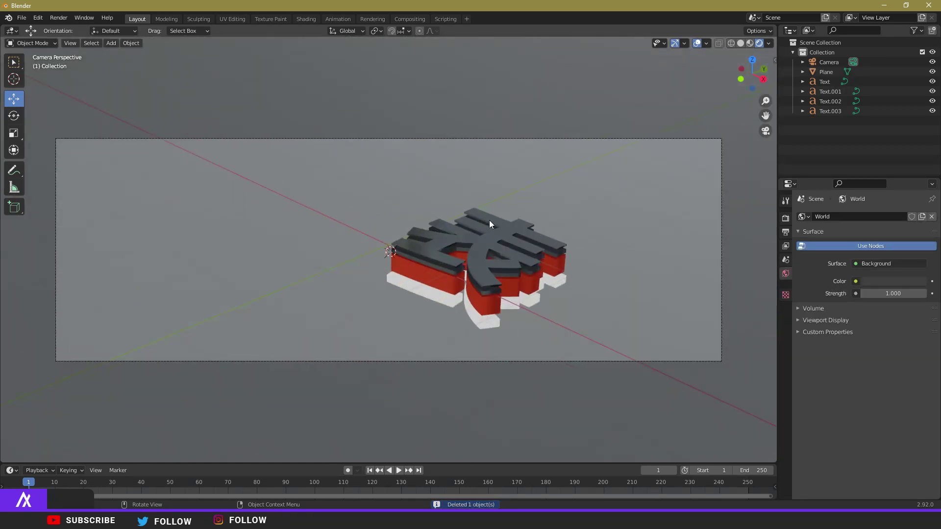
Step: Try the Cycles render engine on the text layers and switch back to Eevee
{"action": "scroll", "coordinate": [489, 225], "scroll_direction": "up", "scroll_amount": 5}
{"action": "left_click", "coordinate": [786, 218]}
{"action": "left_click", "coordinate": [883, 217]}
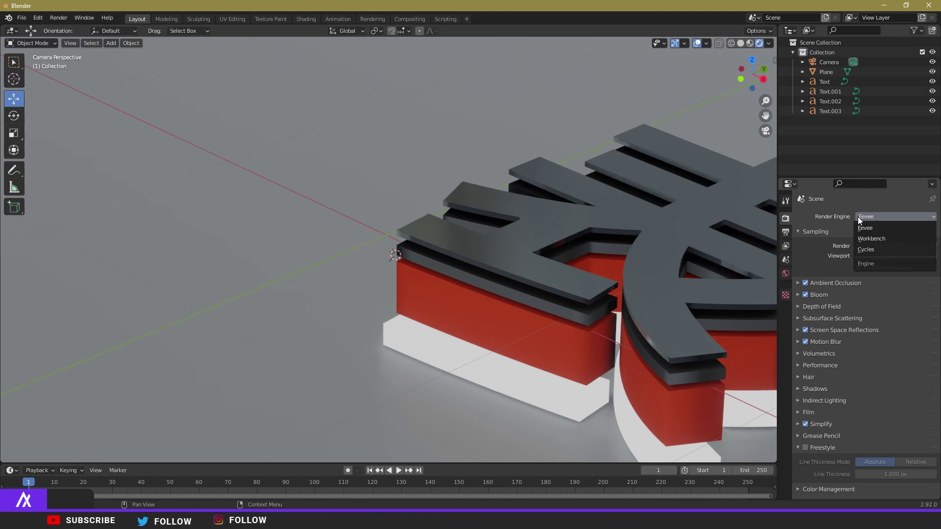
{"action": "left_click", "coordinate": [866, 249]}
{"action": "scroll", "coordinate": [683, 266], "scroll_direction": "down", "scroll_amount": 2}
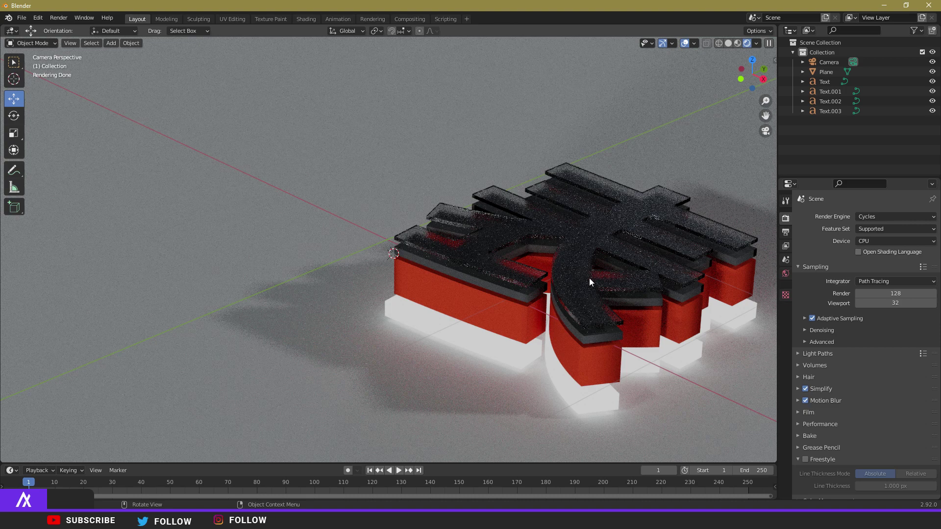
{"action": "left_click", "coordinate": [894, 217]}
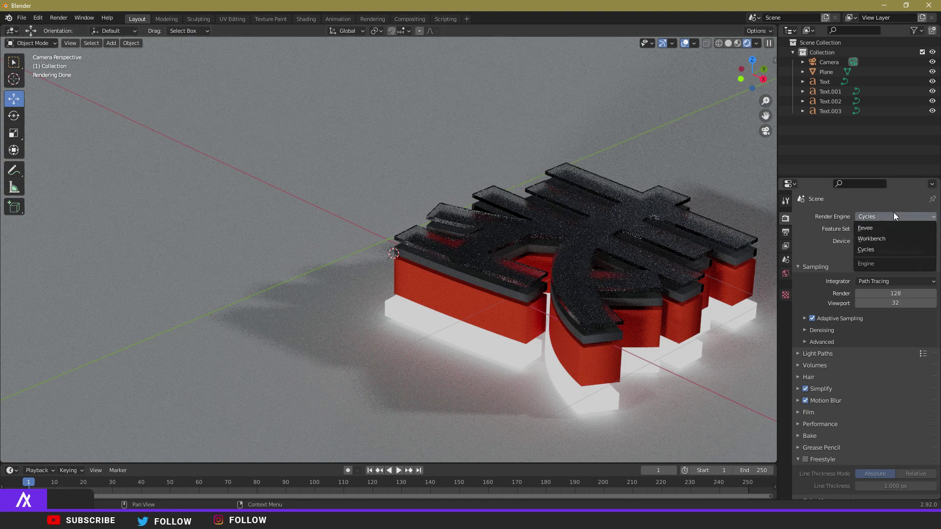
{"action": "left_click", "coordinate": [877, 228]}
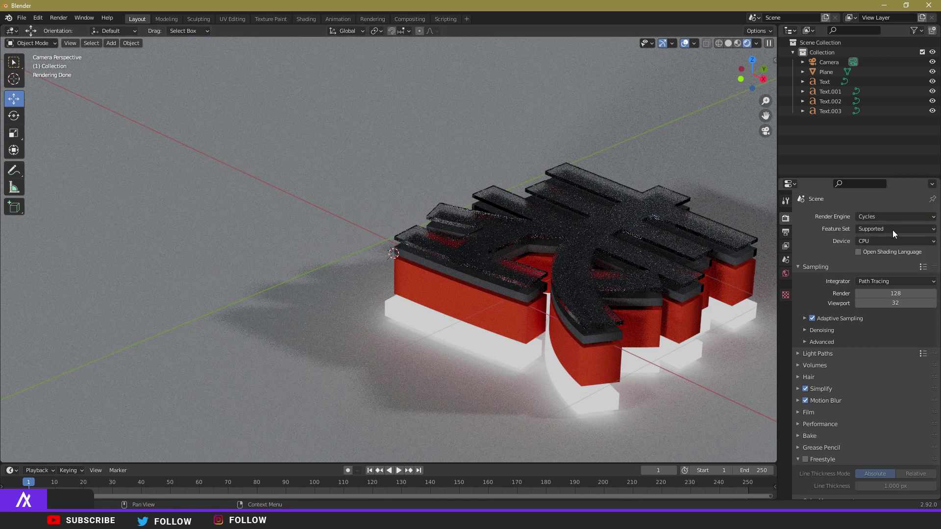
{"action": "scroll", "coordinate": [722, 261], "scroll_direction": "down", "scroll_amount": 3}
Step: Create a new material on the floor plane with a pure black base color
{"action": "left_click", "coordinate": [692, 260]}
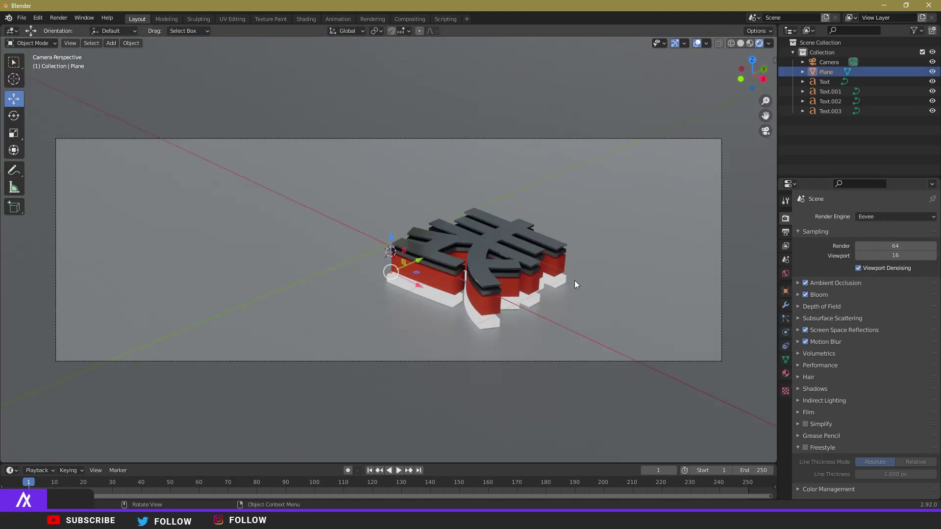
{"action": "left_click", "coordinate": [786, 374]}
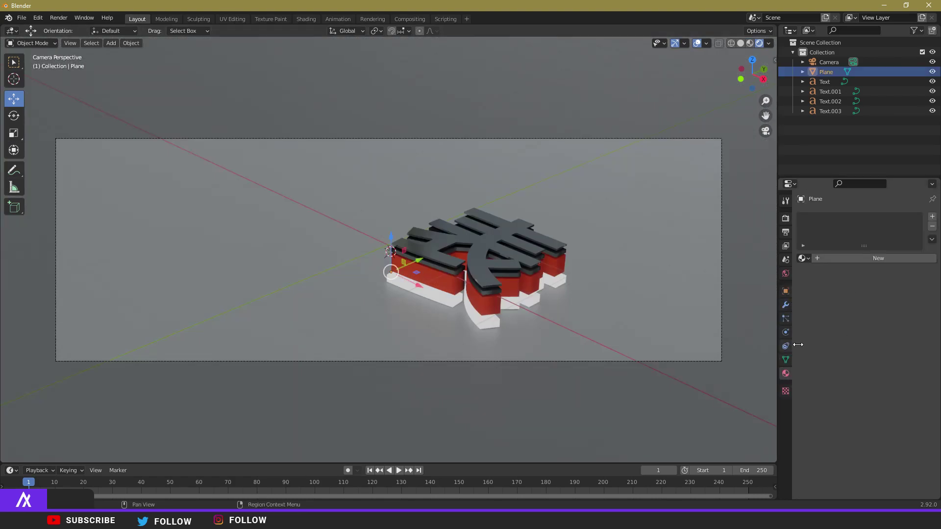
{"action": "left_click", "coordinate": [848, 260]}
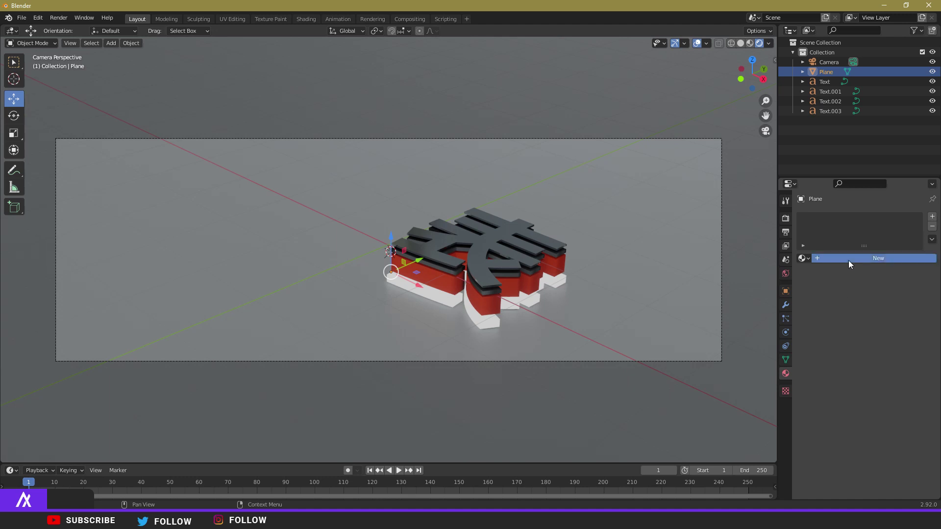
{"action": "left_click", "coordinate": [876, 360]}
{"action": "left_click_drag", "start_coordinate": [918, 275], "coordinate": [919, 290]}
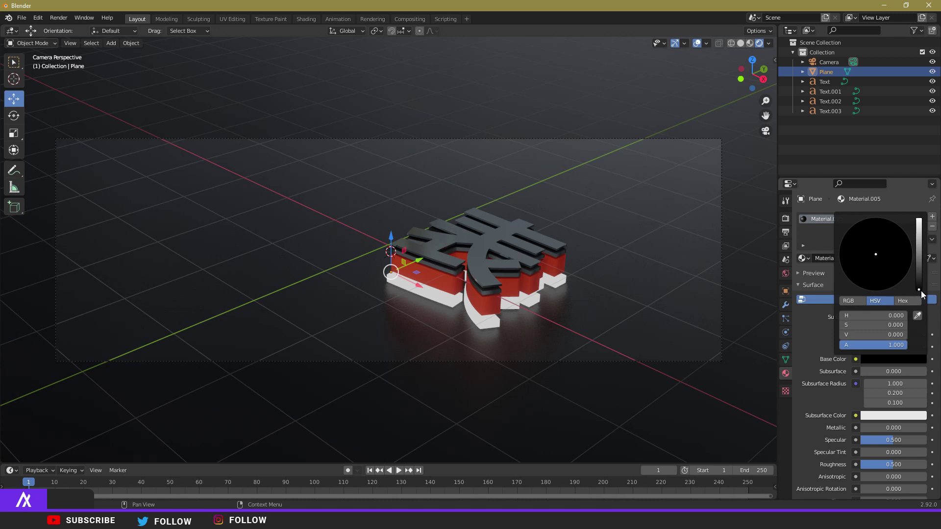
Step: Set the emission strength of the white bottom layer, Text.003, to 4.100
{"action": "left_click", "coordinate": [485, 318]}
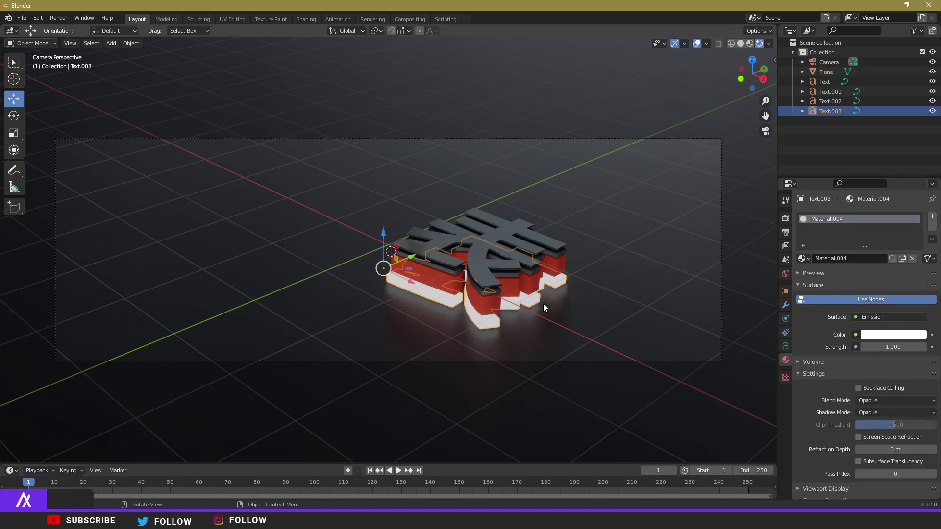
{"action": "left_click", "coordinate": [888, 347]}
{"action": "type", "text": "8"}
{"action": "key", "text": "Return"}
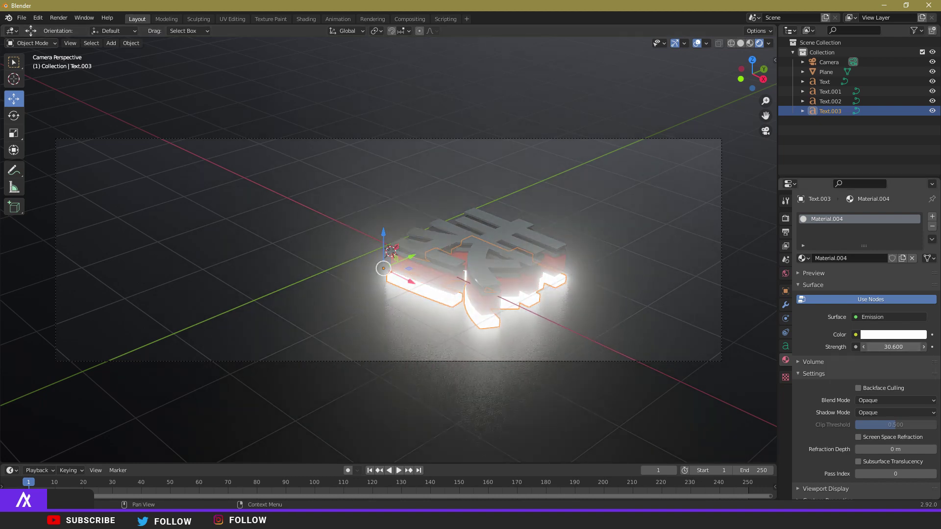
{"action": "left_click_drag", "start_coordinate": [894, 347], "coordinate": [871, 347]}
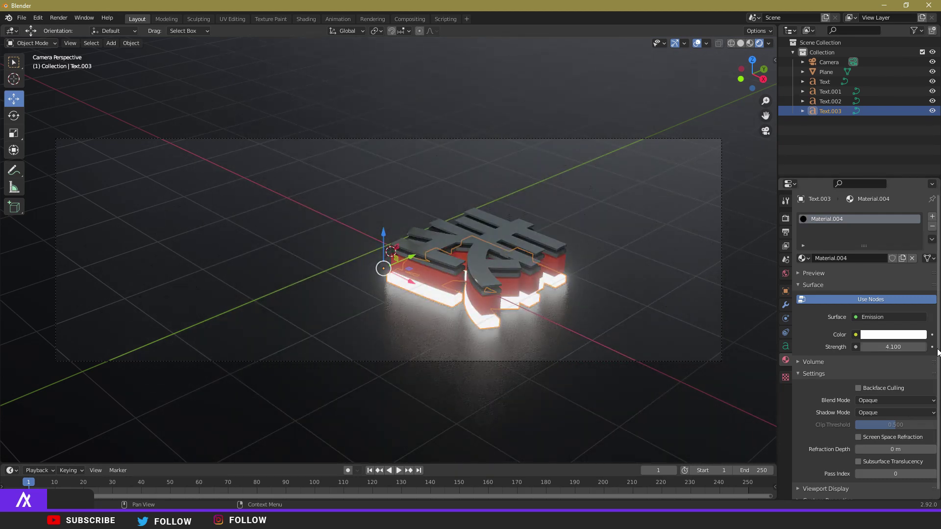
Step: Add an area light and move it along the red X axis to the open floor in front of the text
{"action": "scroll", "coordinate": [572, 292], "scroll_direction": "down", "scroll_amount": 4}
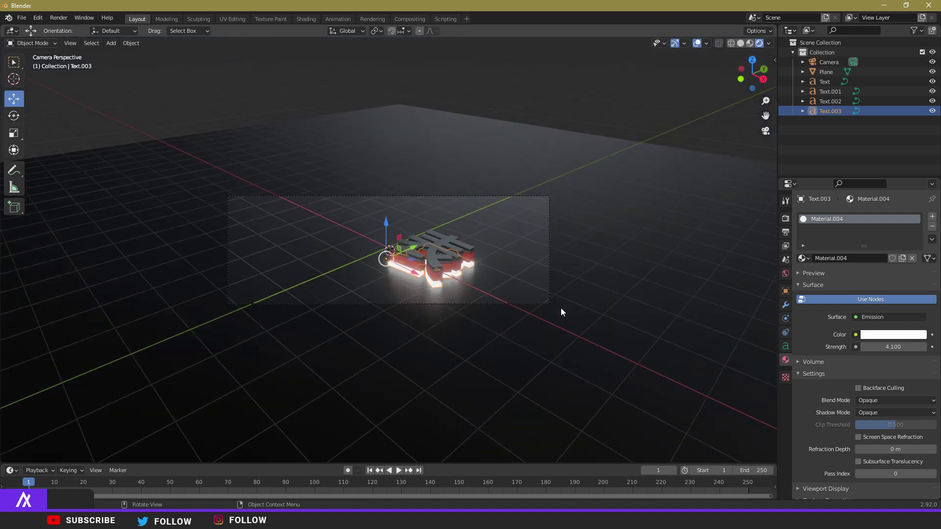
{"action": "scroll", "coordinate": [614, 307], "scroll_direction": "up", "scroll_amount": 2}
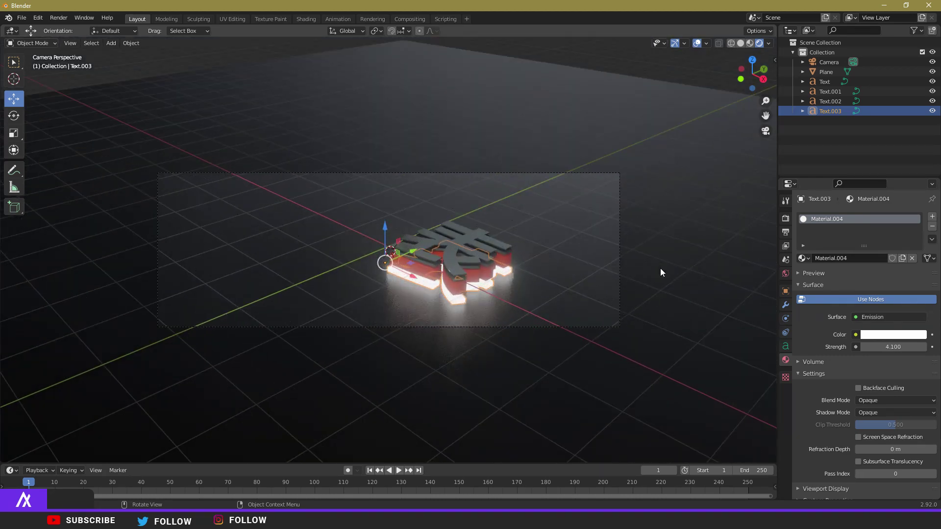
{"action": "key", "text": "ctrl+a"}
{"action": "right_click", "coordinate": [535, 232]}
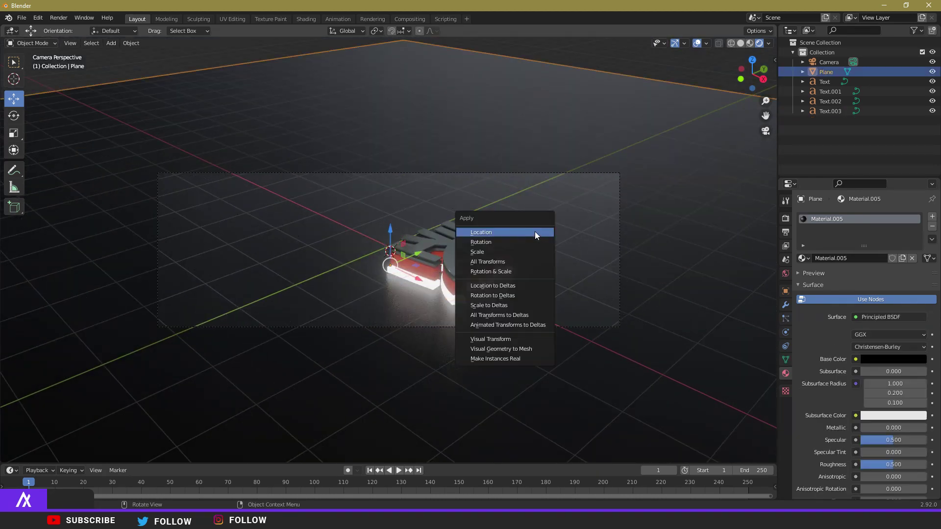
{"action": "key", "text": "shift+a"}
{"action": "mouse_move", "coordinate": [572, 334]}
{"action": "left_click", "coordinate": [609, 367]}
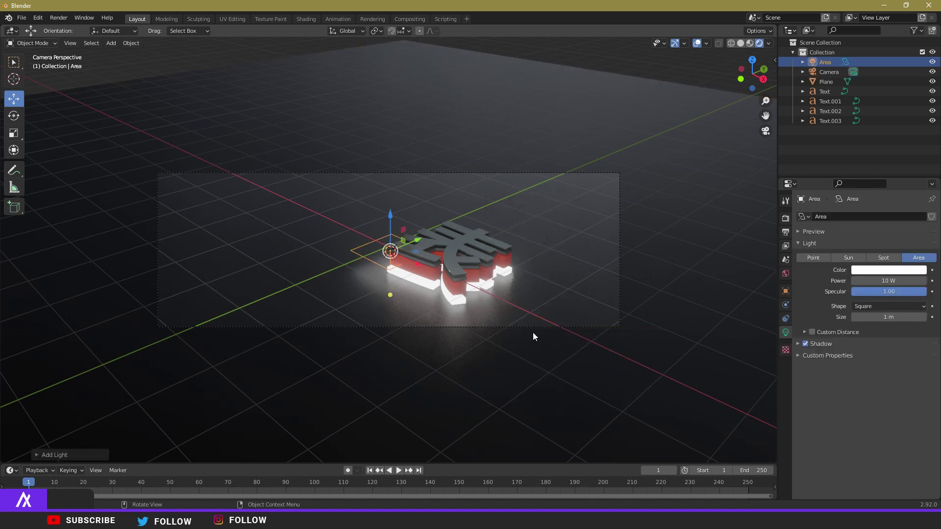
{"action": "left_click_drag", "start_coordinate": [422, 268], "coordinate": [679, 385]}
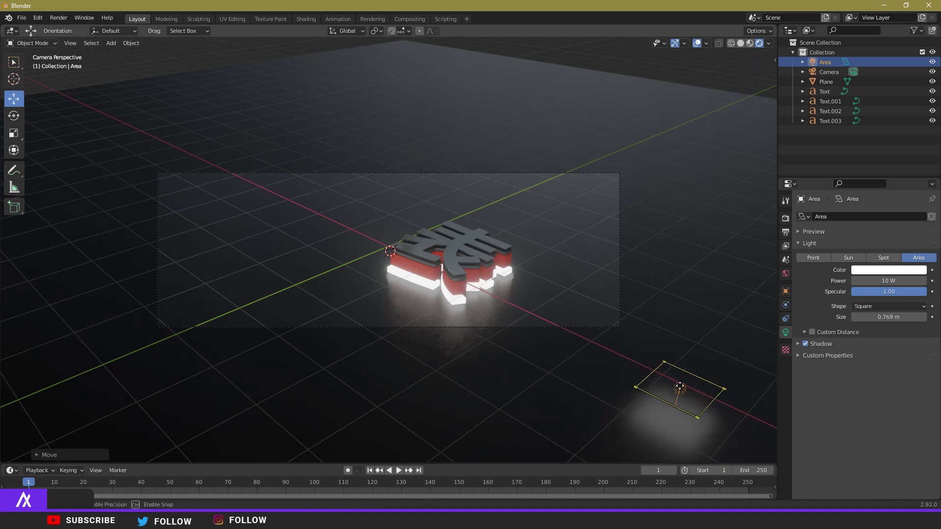
Step: Rotate the area light so that it faces the text, and return to the camera view
{"action": "middle_click_drag", "start_coordinate": [539, 417], "coordinate": [420, 421]}
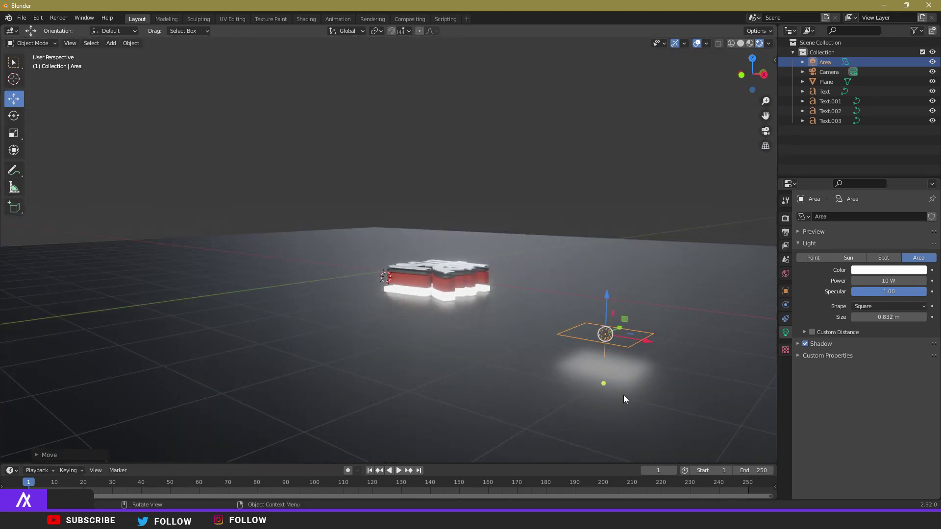
{"action": "left_click", "coordinate": [13, 116]}
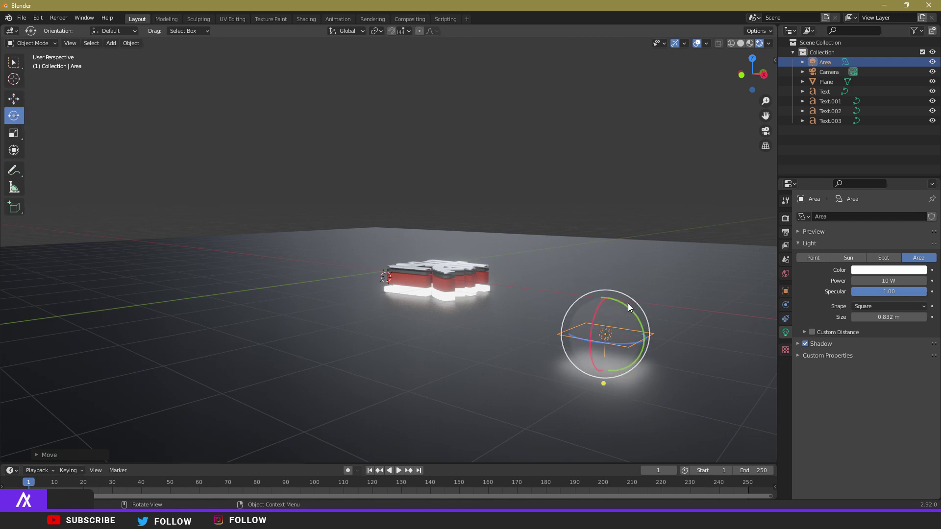
{"action": "left_click_drag", "start_coordinate": [628, 305], "coordinate": [610, 341]}
{"action": "middle_click_drag", "start_coordinate": [610, 341], "coordinate": [574, 325]}
{"action": "left_click", "coordinate": [765, 131]}
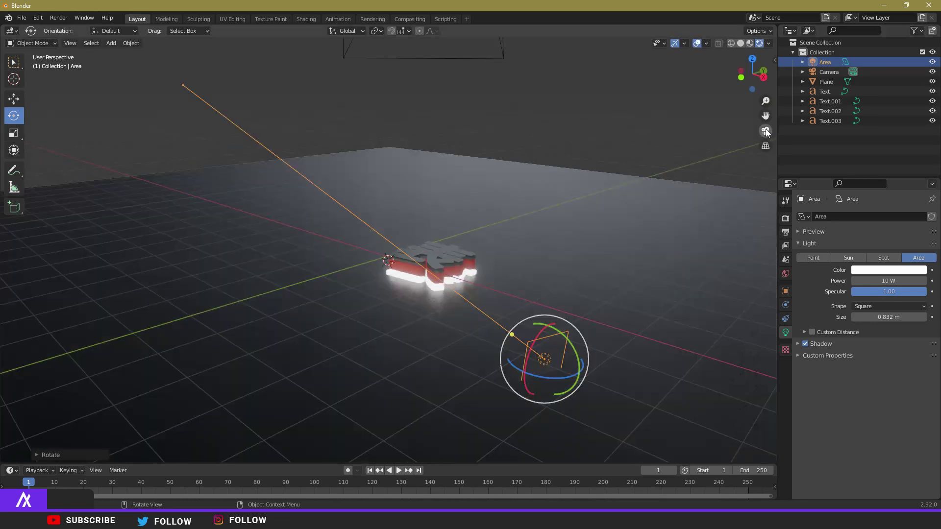
Step: Scale the area light up to several times its size and set its power to 104 W
{"action": "scroll", "coordinate": [201, 290], "scroll_direction": "down", "scroll_amount": 2}
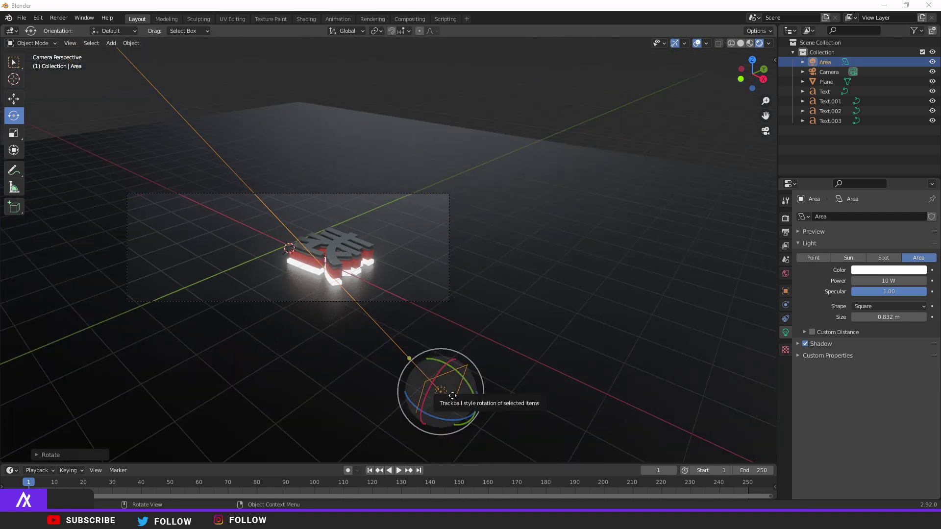
{"action": "key", "text": "s"}
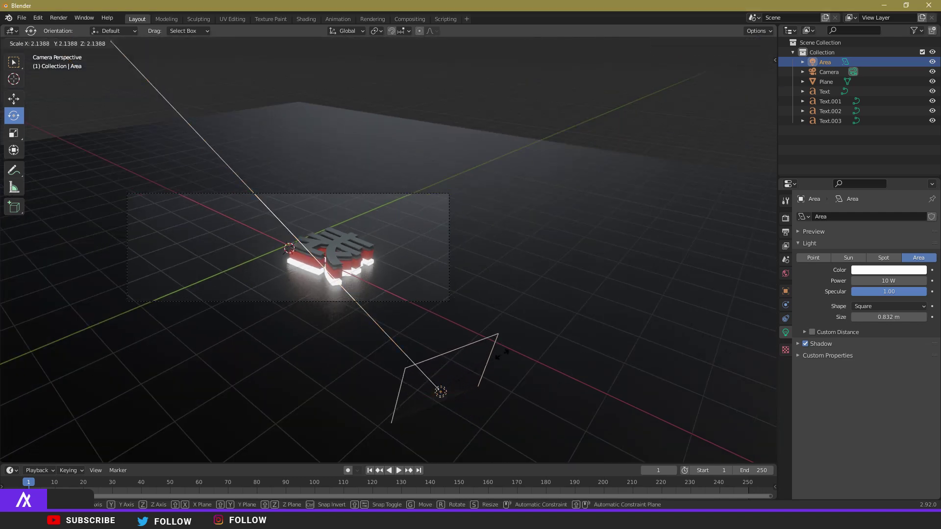
{"action": "left_click", "coordinate": [562, 327]}
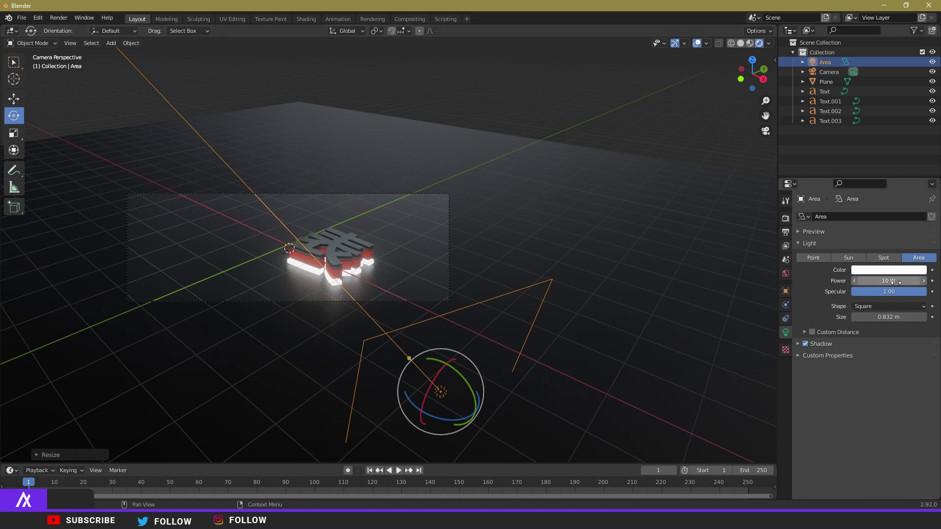
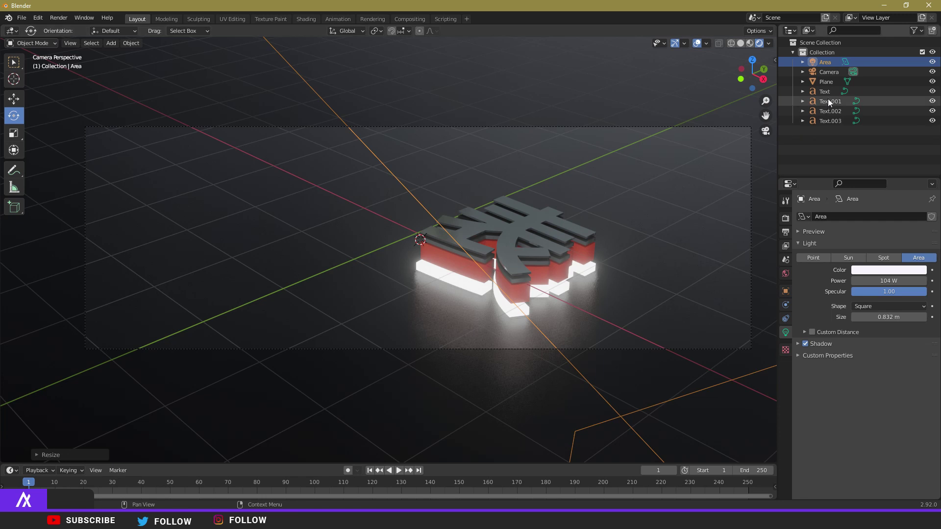
Step: Select all four text layers, Text to Text.003, and move them together toward the camera
{"action": "left_click", "coordinate": [827, 93]}
{"action": "left_click", "coordinate": [840, 119], "text": "shift"}
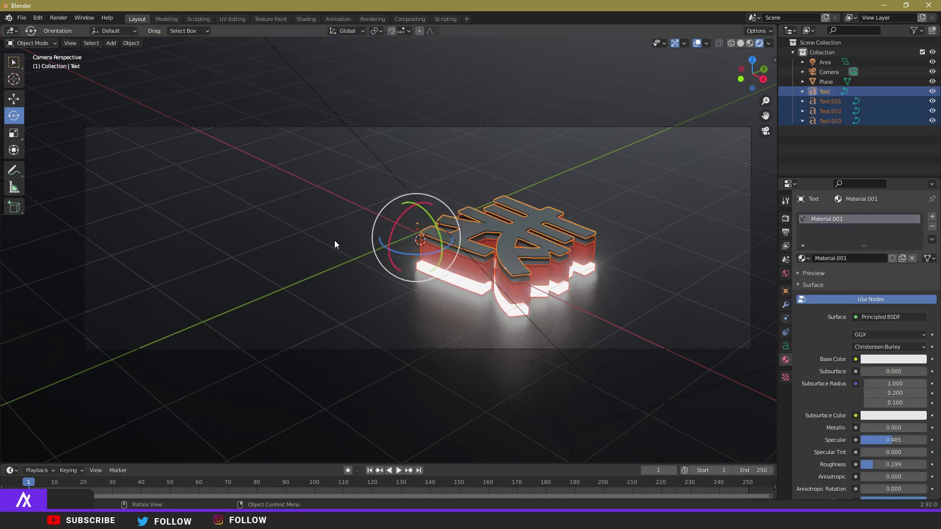
{"action": "left_click", "coordinate": [872, 94]}
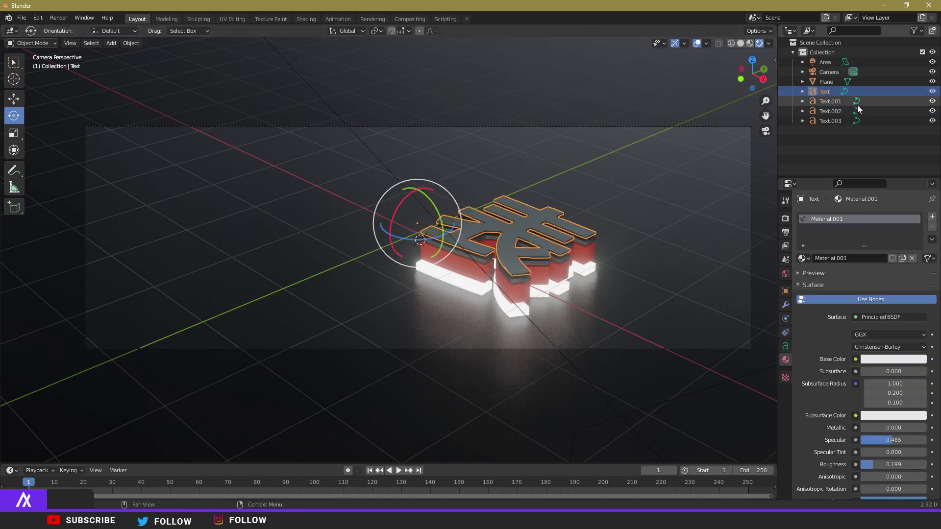
{"action": "left_click", "coordinate": [869, 122], "text": "shift"}
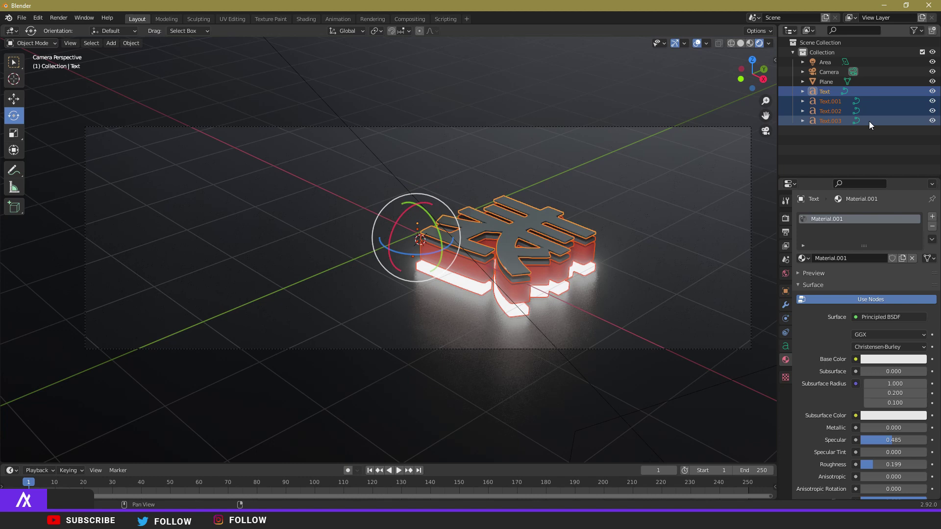
{"action": "left_click", "coordinate": [18, 101]}
{"action": "left_click_drag", "start_coordinate": [444, 229], "coordinate": [240, 268]}
Step: Rotate the four text layers together until the character stands upright and faces the camera
{"action": "key", "text": "shift+space"}
{"action": "key", "text": "r"}
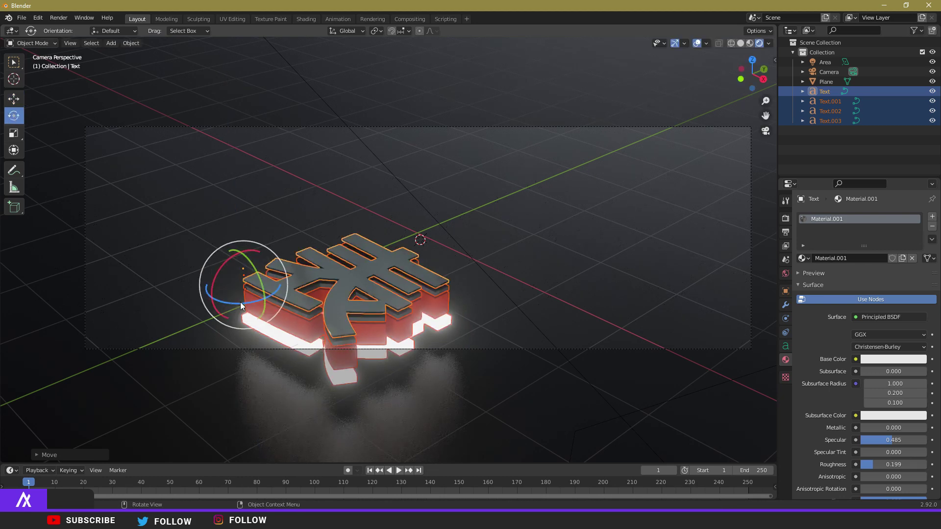
{"action": "left_click_drag", "start_coordinate": [238, 306], "coordinate": [356, 299]}
Step: Move the upright text layers toward the middle of the camera frame, scale them up by about 1.26, and lower them slightly
{"action": "left_click", "coordinate": [13, 100]}
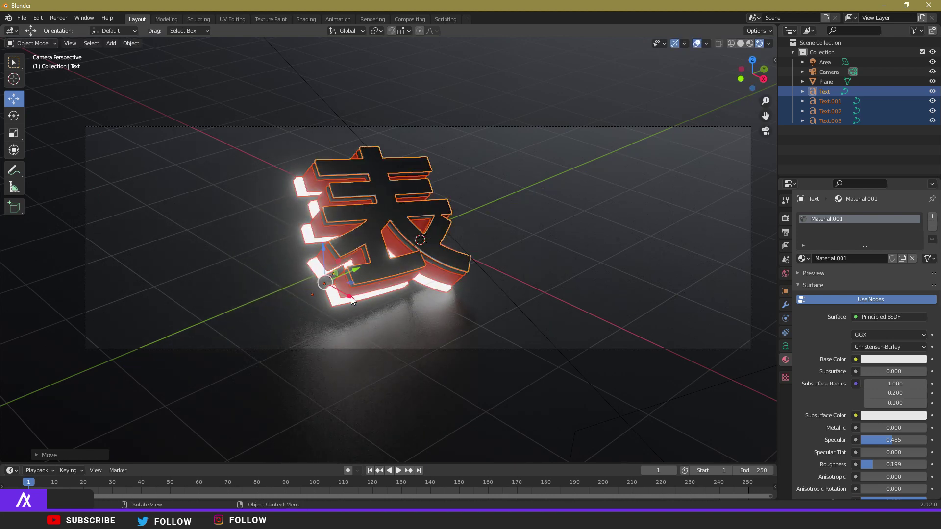
{"action": "key", "text": "s"}
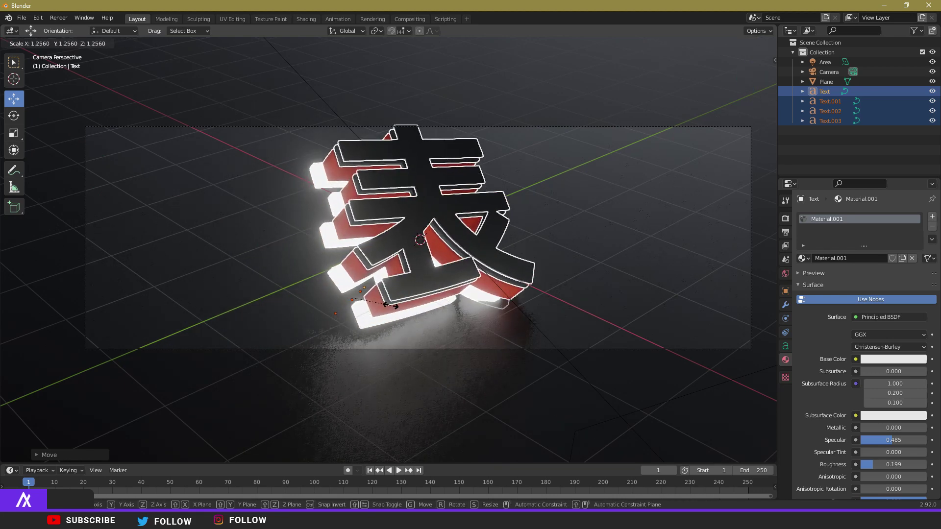
{"action": "left_click", "coordinate": [393, 306]}
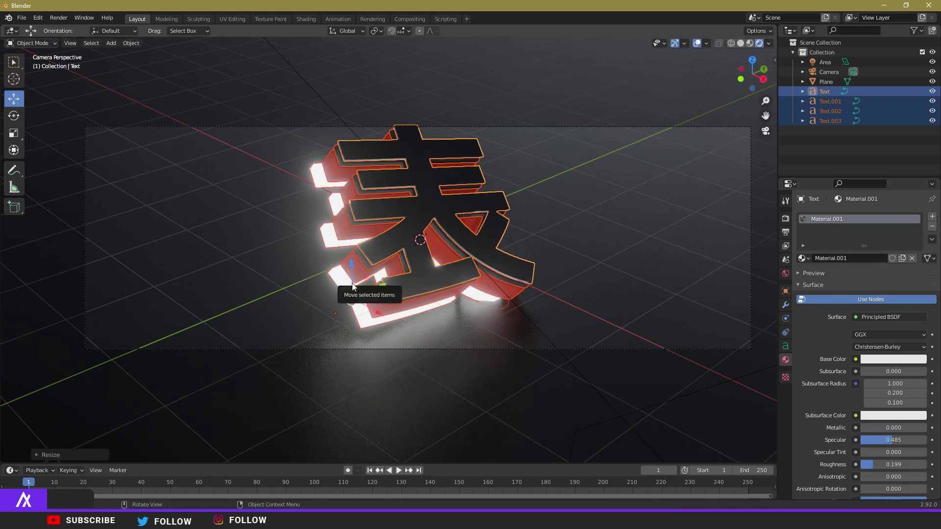
{"action": "left_click_drag", "start_coordinate": [352, 286], "coordinate": [360, 304]}
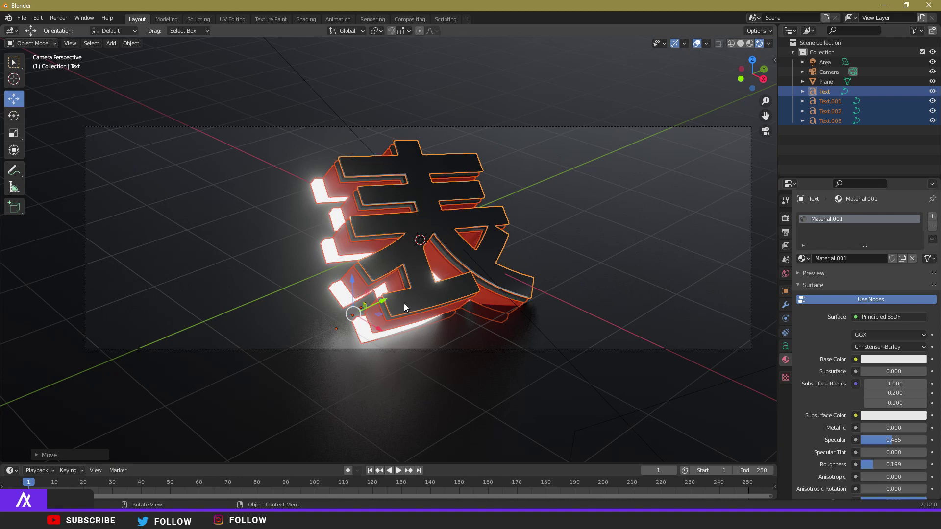
Step: Lower the floor plane until it lies just beneath the upright text without cutting through its layers
{"action": "left_click", "coordinate": [567, 317]}
{"action": "scroll", "coordinate": [568, 318], "scroll_direction": "up", "scroll_amount": 2}
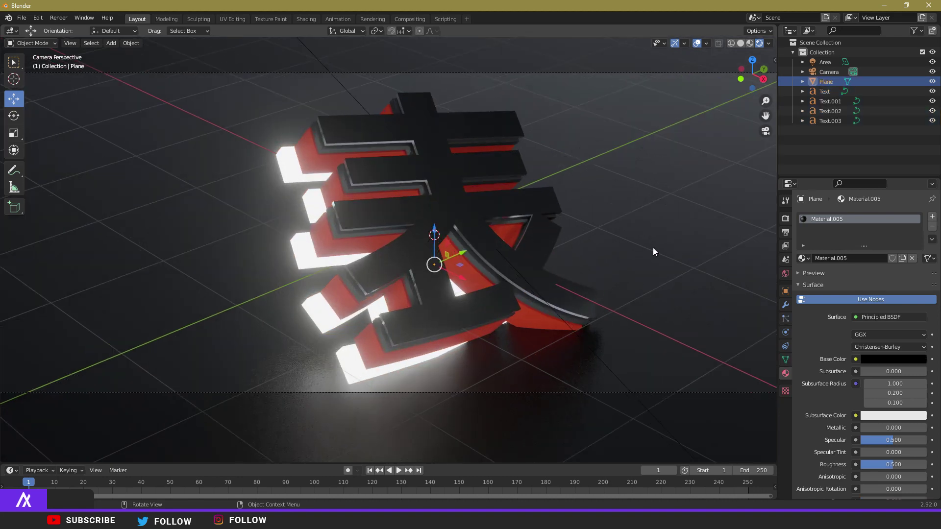
{"action": "left_click_drag", "start_coordinate": [434, 247], "coordinate": [445, 378]}
{"action": "scroll", "coordinate": [436, 363], "scroll_direction": "down", "scroll_amount": 5}
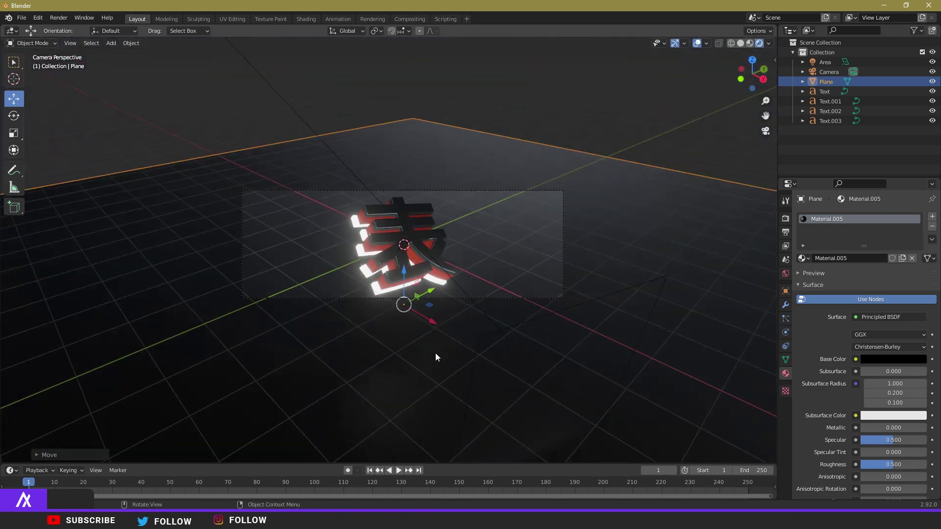
{"action": "scroll", "coordinate": [414, 257], "scroll_direction": "up", "scroll_amount": 3}
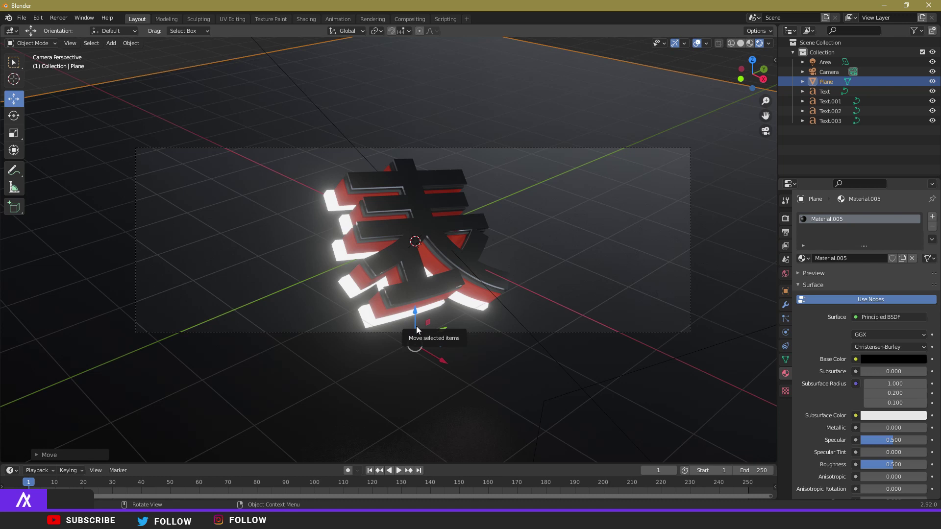
{"action": "left_click_drag", "start_coordinate": [417, 329], "coordinate": [401, 281]}
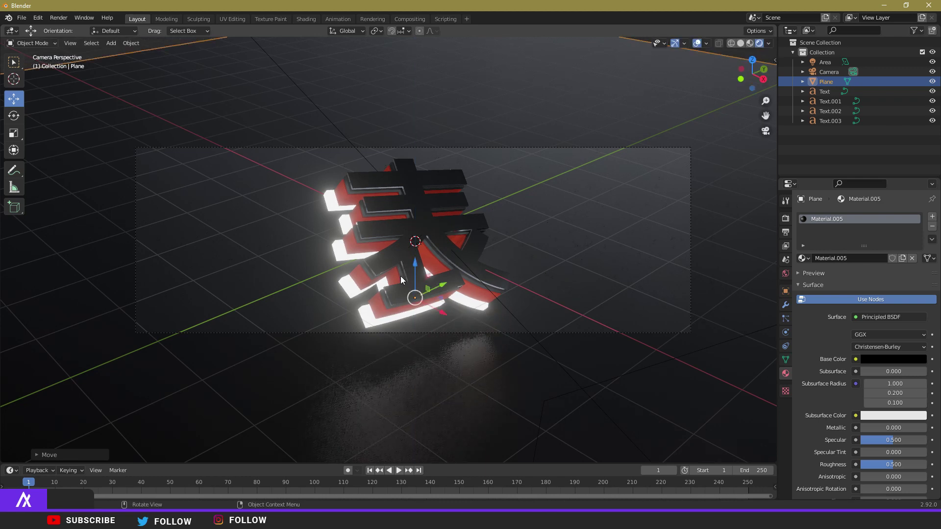
{"action": "scroll", "coordinate": [401, 281], "scroll_direction": "up", "scroll_amount": 2}
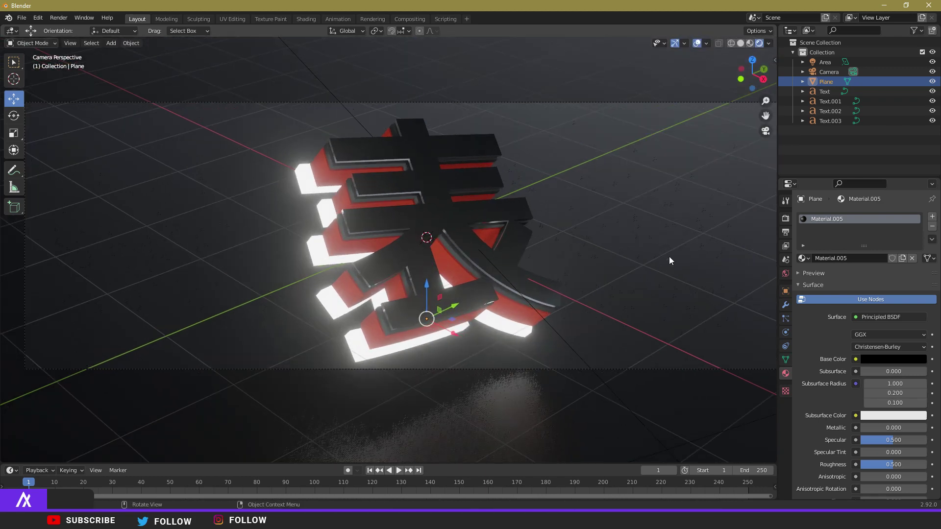
{"action": "left_click", "coordinate": [880, 358]}
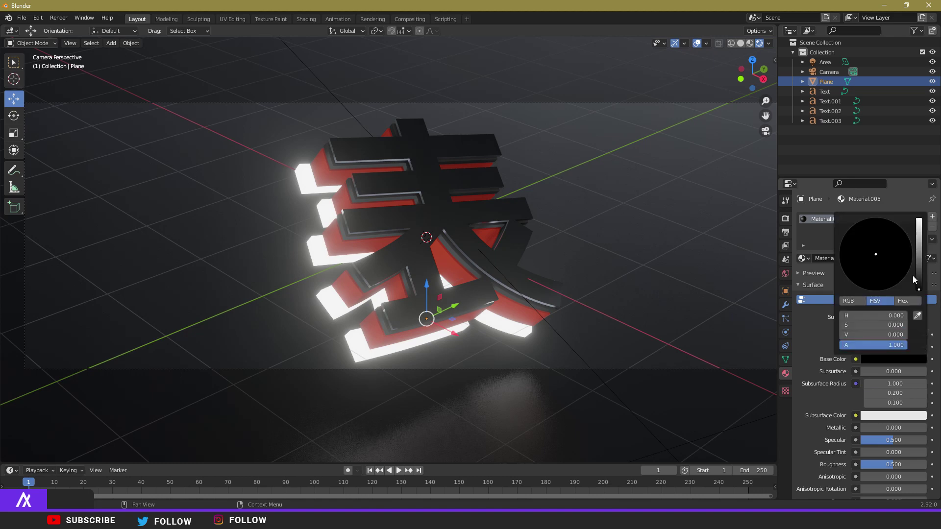
Step: Set the area light's power to 0 W to compare the lighting on the text
{"action": "scroll", "coordinate": [651, 331], "scroll_direction": "down", "scroll_amount": 4}
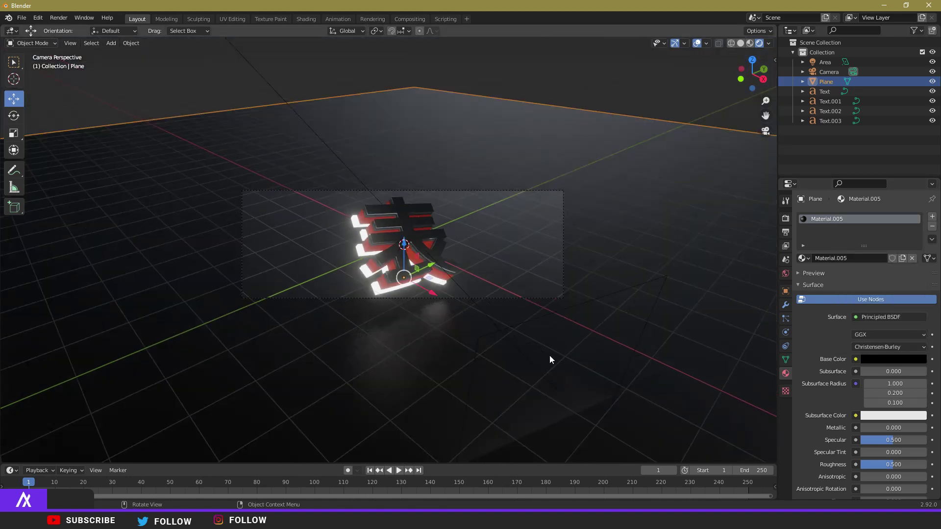
{"action": "left_click", "coordinate": [556, 388]}
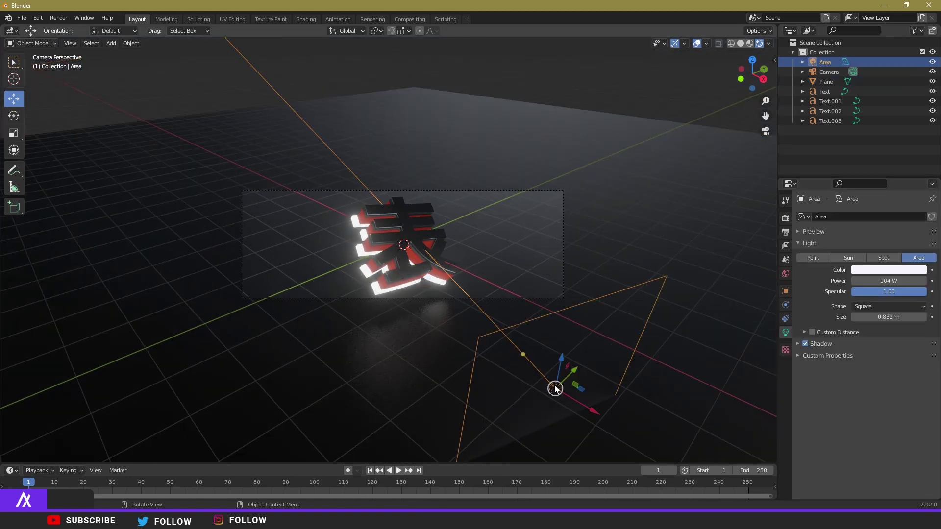
{"action": "left_click_drag", "start_coordinate": [855, 281], "coordinate": [865, 281]}
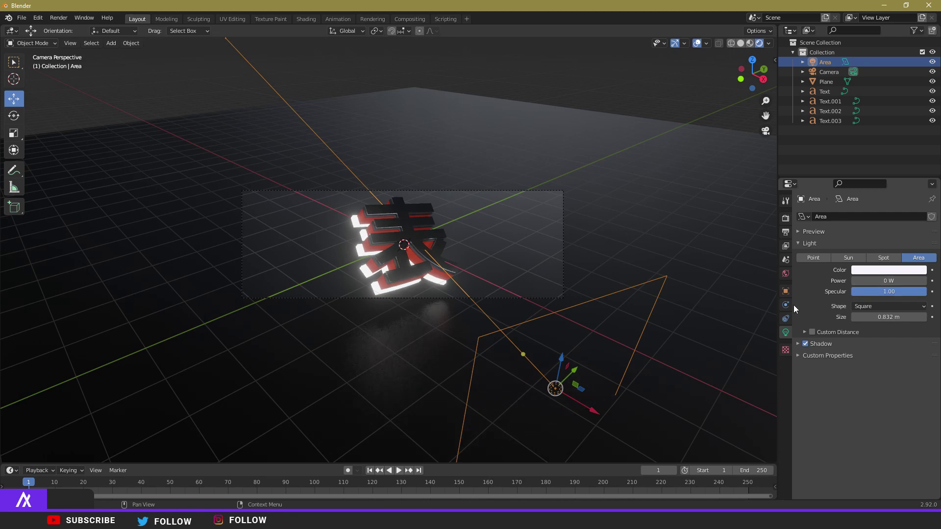
Step: Set the emission strength of the glowing white layer, Text.003, to 2.300
{"action": "scroll", "coordinate": [373, 303], "scroll_direction": "up", "scroll_amount": 3}
{"action": "left_click", "coordinate": [360, 287]}
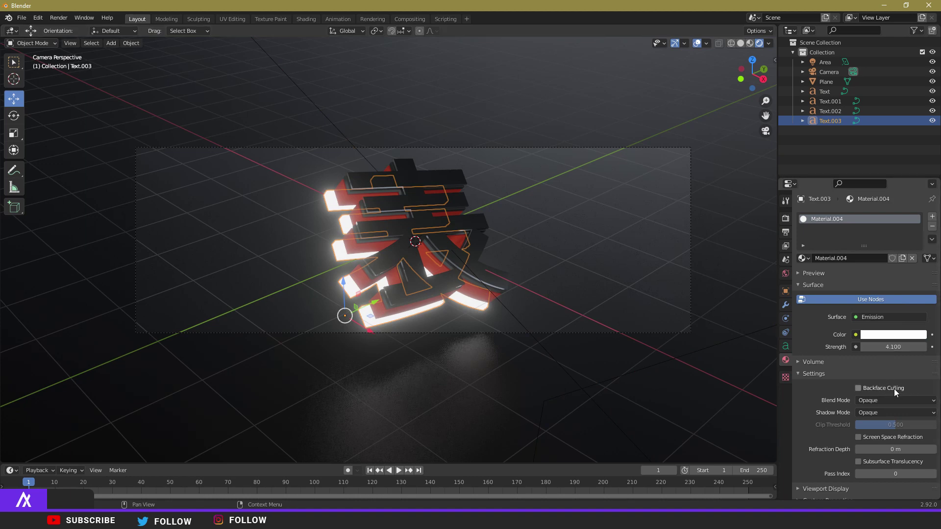
{"action": "mouse_move", "coordinate": [863, 347]}
{"action": "left_mouse_down"}
{"action": "mouse_move", "coordinate": [882, 346]}
{"action": "mouse_move", "coordinate": [862, 346]}
{"action": "mouse_move", "coordinate": [874, 346]}
{"action": "left_mouse_up"}
Step: Set the area light's power to 56.9 W
{"action": "scroll", "coordinate": [563, 373], "scroll_direction": "down", "scroll_amount": 3}
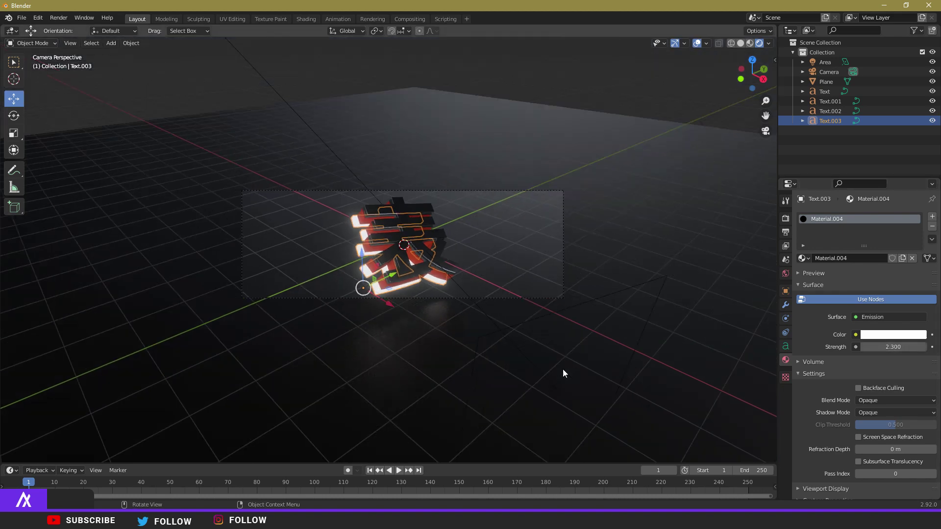
{"action": "left_click", "coordinate": [535, 322]}
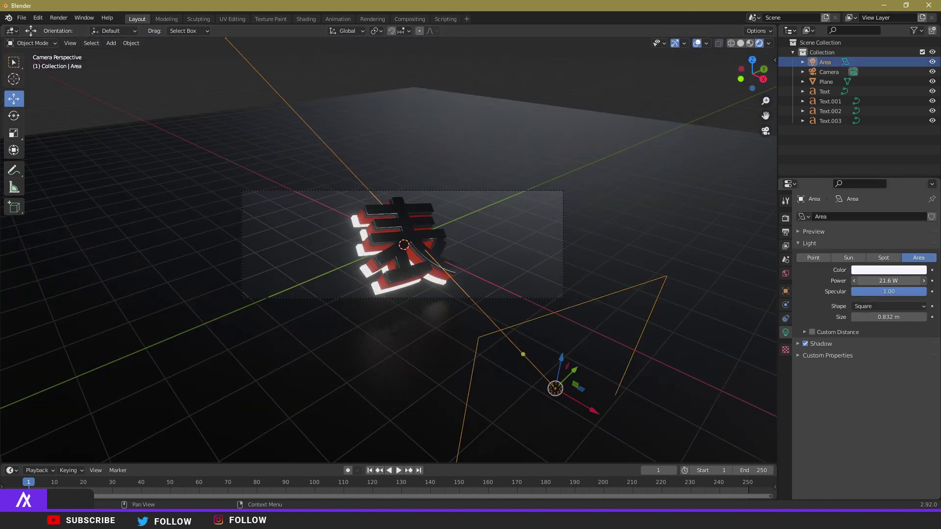
{"action": "left_click_drag", "start_coordinate": [889, 280], "coordinate": [899, 281]}
{"action": "scroll", "coordinate": [351, 263], "scroll_direction": "up", "scroll_amount": 3}
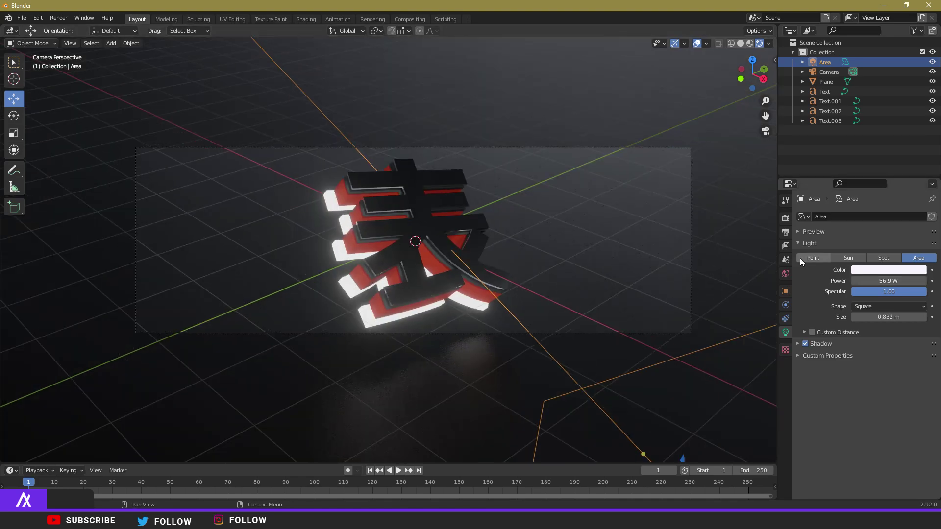
Step: Switch the scene's render engine from Eevee to Cycles
{"action": "left_click", "coordinate": [786, 218]}
{"action": "left_click", "coordinate": [870, 216]}
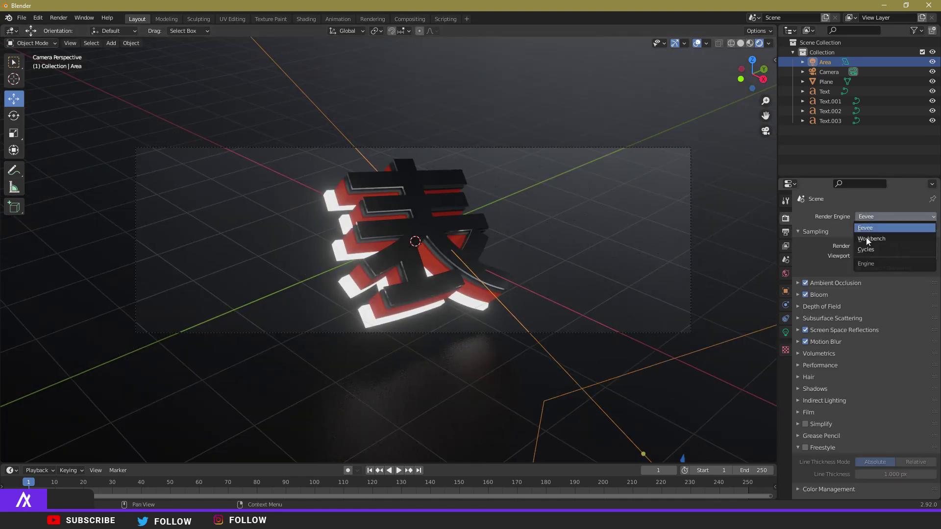
{"action": "left_click", "coordinate": [864, 249]}
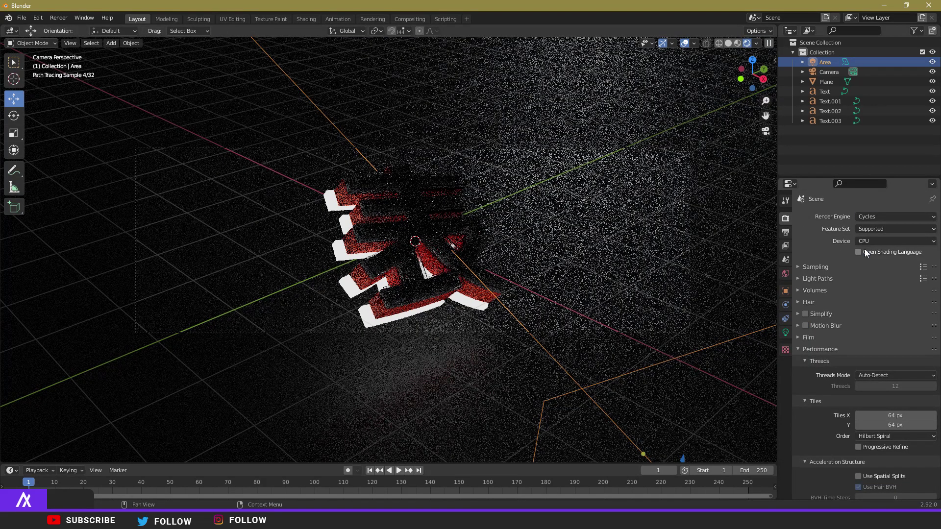
{"action": "scroll", "coordinate": [628, 222], "scroll_direction": "up", "scroll_amount": 1}
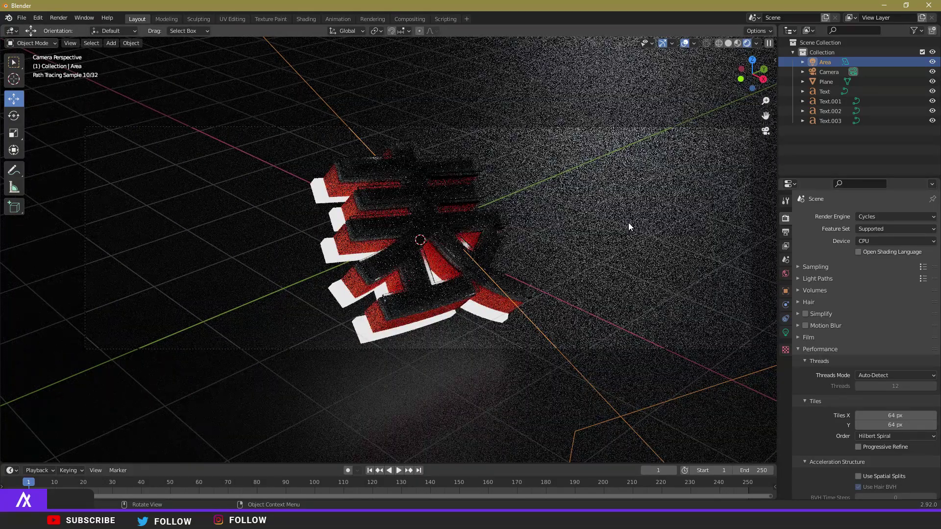
{"action": "middle_click_drag", "start_coordinate": [629, 223], "coordinate": [313, 271]}
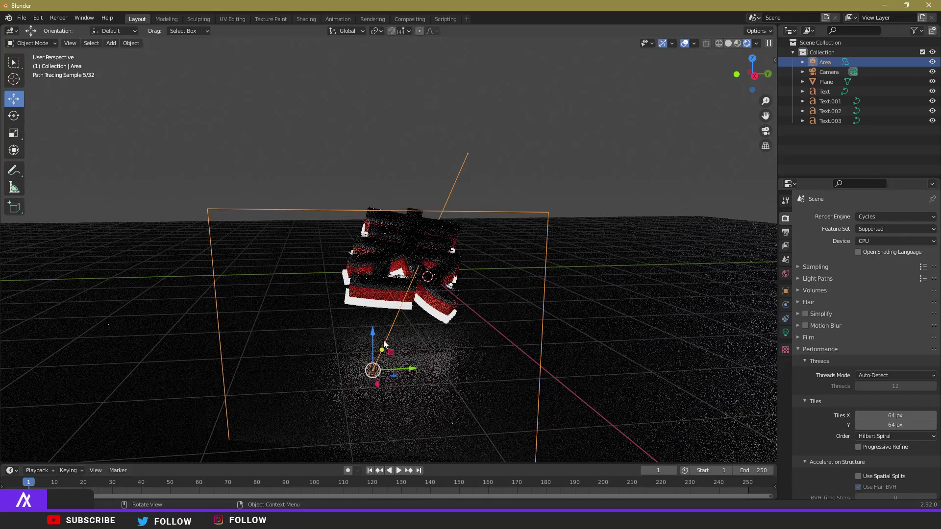
{"action": "left_click", "coordinate": [376, 368]}
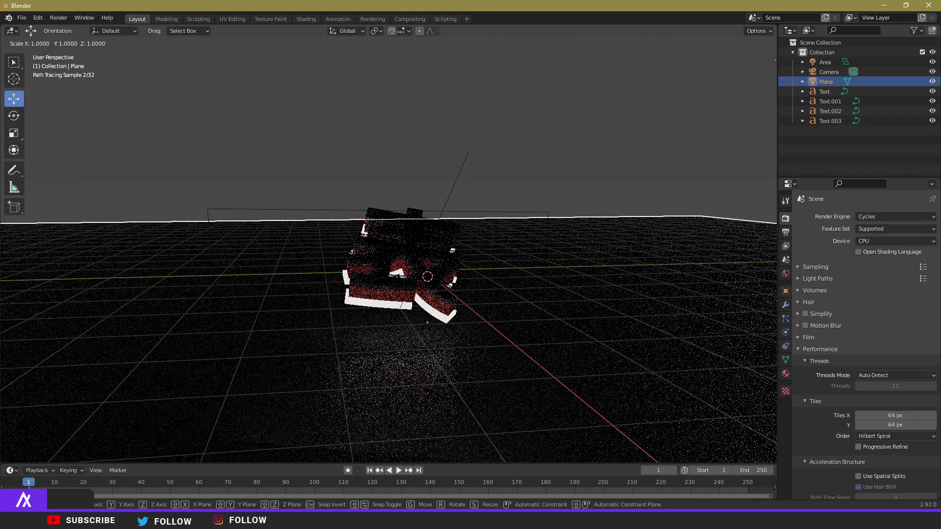
{"action": "key", "text": "ctrl+z"}
{"action": "key", "text": "KP_0"}
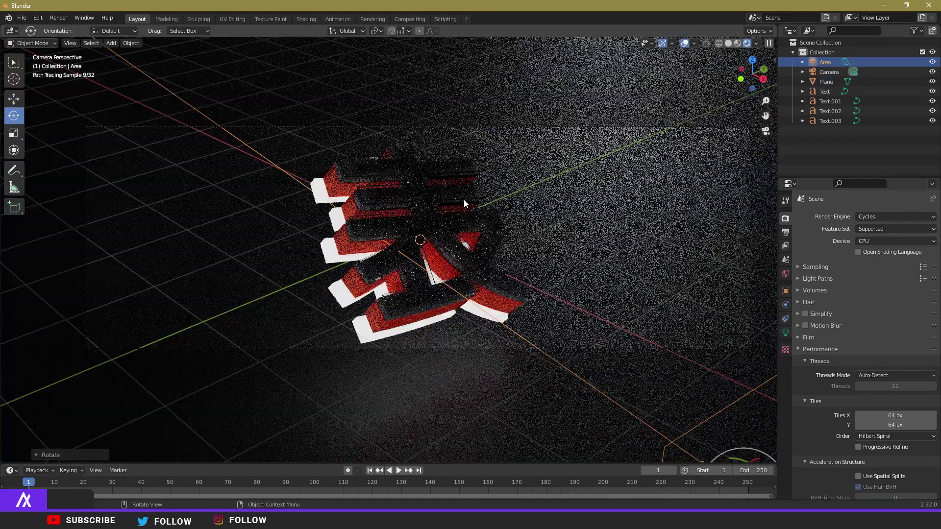
{"action": "key", "text": "ctrl+z"}
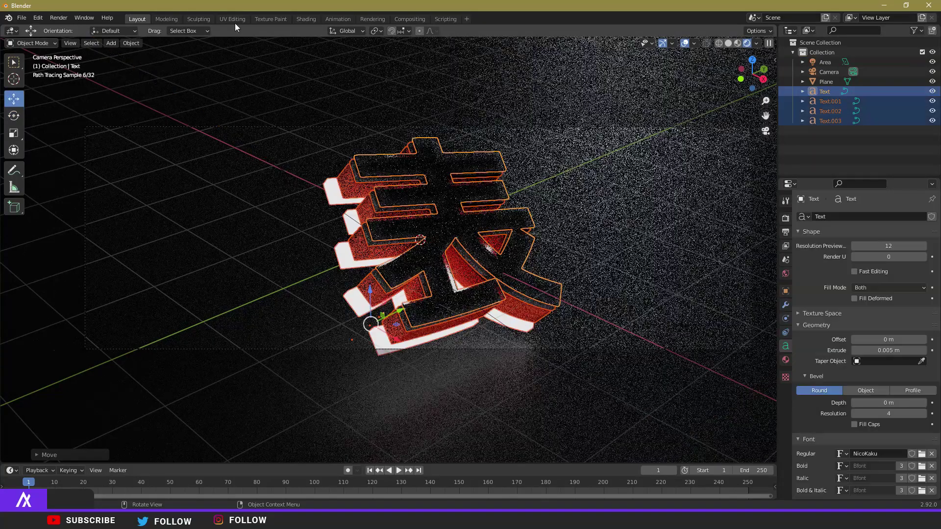
{"action": "key", "text": "ctrl+z"}
Step: Render a test image with Cycles to check the character's lighting and framing, and close the render window
{"action": "left_click", "coordinate": [57, 20]}
{"action": "left_click", "coordinate": [62, 26]}
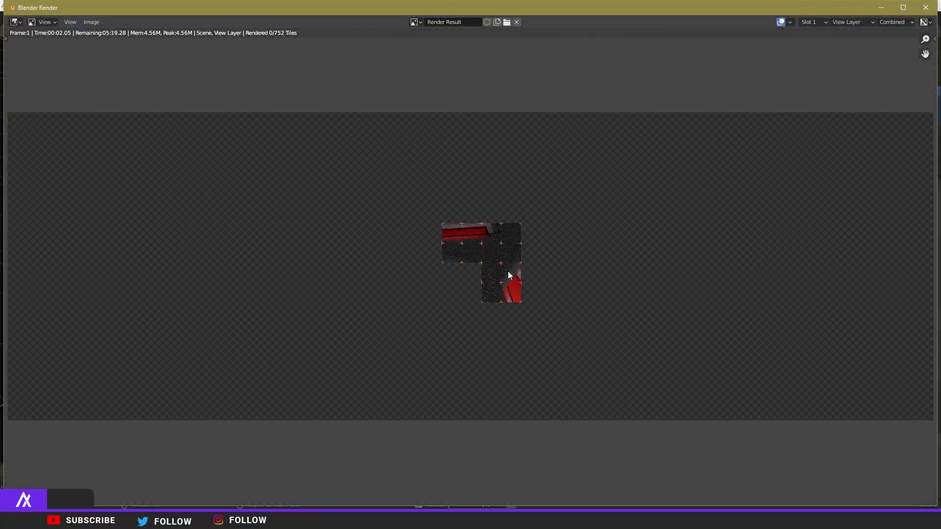
{"action": "scroll", "coordinate": [507, 272], "scroll_direction": "down", "scroll_amount": 1}
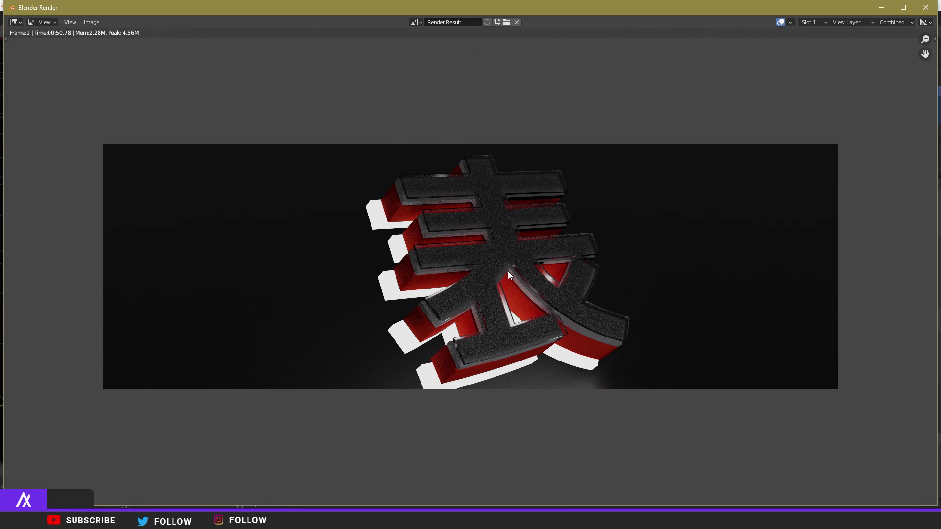
{"action": "left_click", "coordinate": [926, 8]}
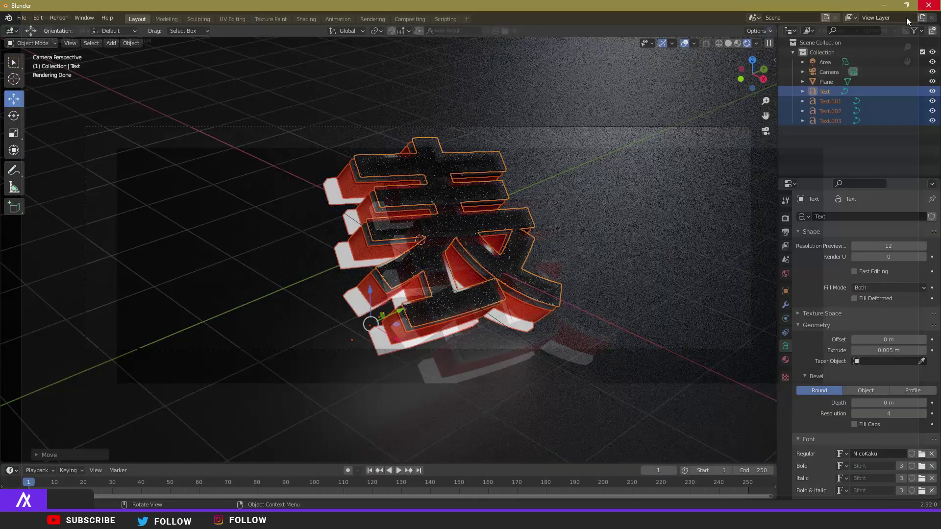
Step: Render the scene again and save the result as the 16-bit RGBA PNG header tut 1.png in the Pictures folder
{"action": "key", "text": "F12"}
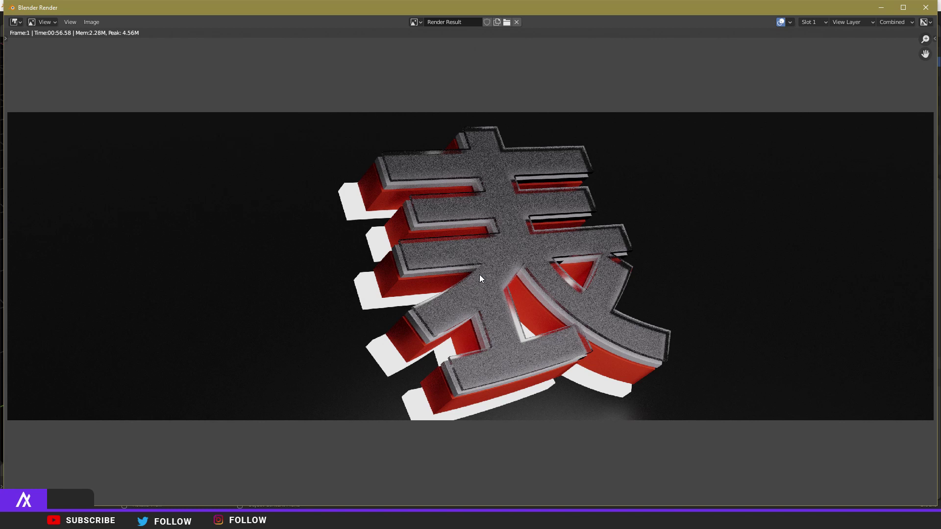
{"action": "scroll", "coordinate": [351, 215], "scroll_direction": "down", "scroll_amount": 1}
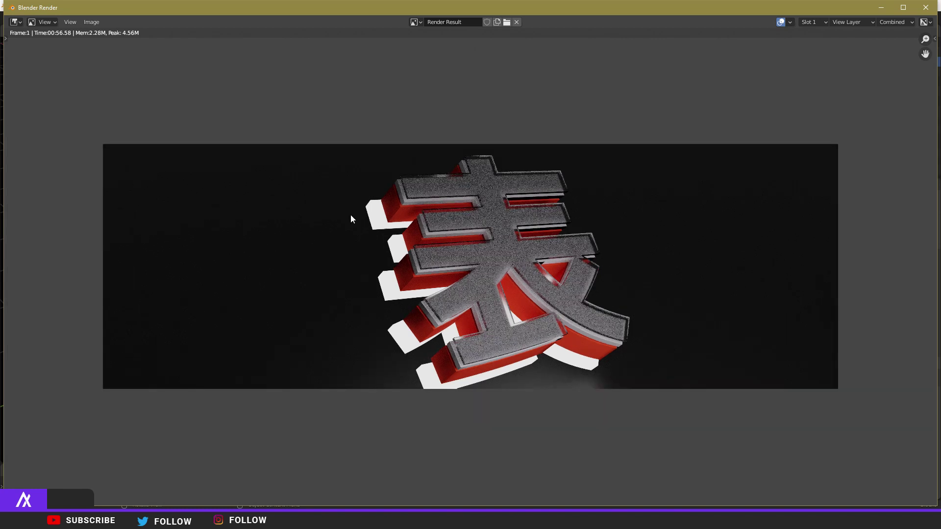
{"action": "left_click", "coordinate": [89, 23]}
{"action": "left_click", "coordinate": [113, 89]}
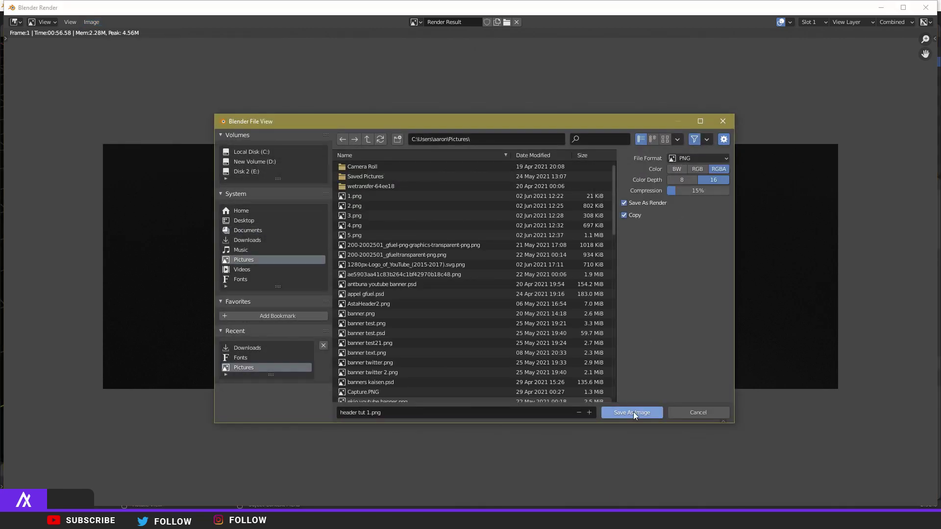
{"action": "left_click", "coordinate": [633, 412]}
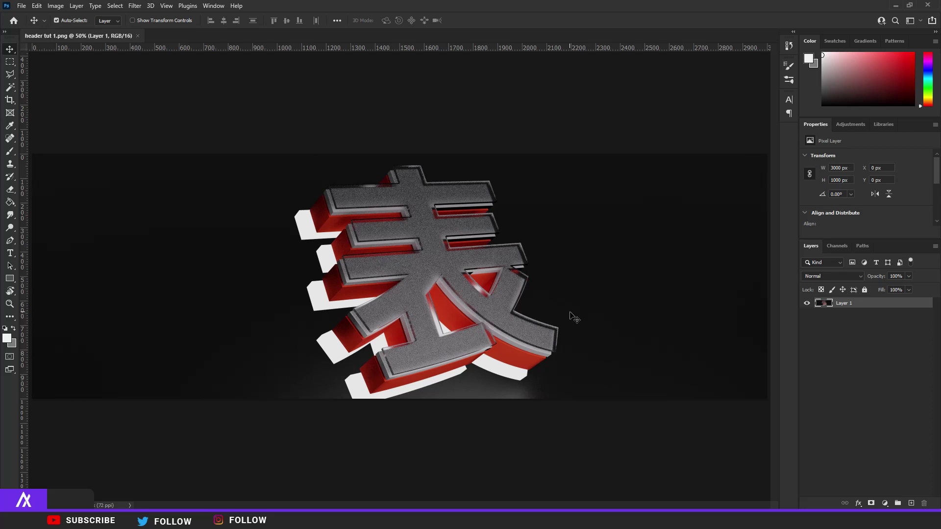
Step: Switch to Photoshop with header tut 1.png open and duplicate Layer 1
{"action": "scroll", "coordinate": [564, 314], "scroll_direction": "down", "scroll_amount": 2, "text": "alt"}
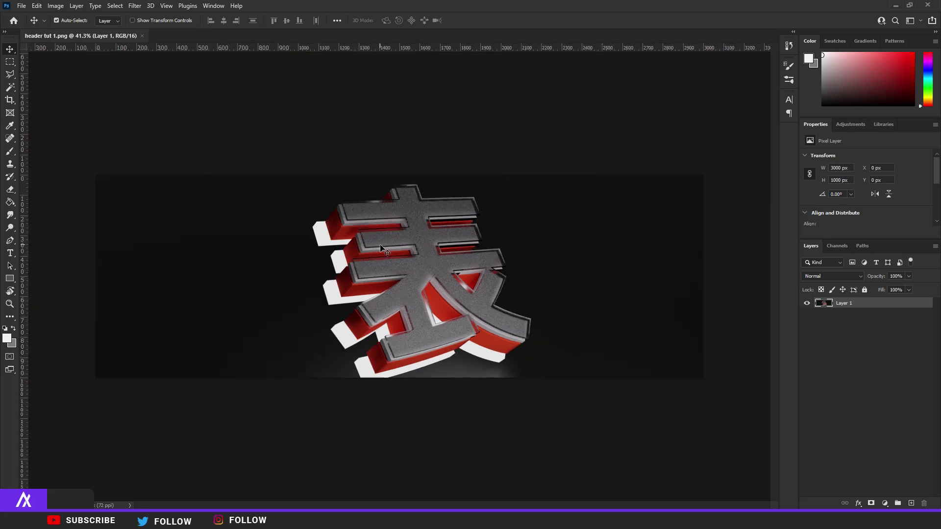
{"action": "scroll", "coordinate": [454, 293], "scroll_direction": "up", "scroll_amount": 5, "text": "alt"}
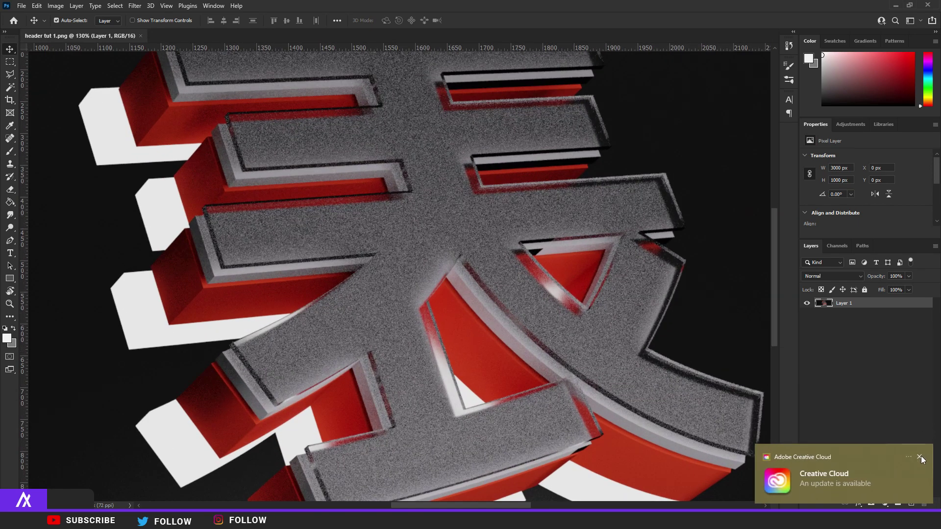
{"action": "left_click", "coordinate": [921, 457]}
{"action": "scroll", "coordinate": [469, 331], "scroll_direction": "down", "scroll_amount": 5, "text": "alt"}
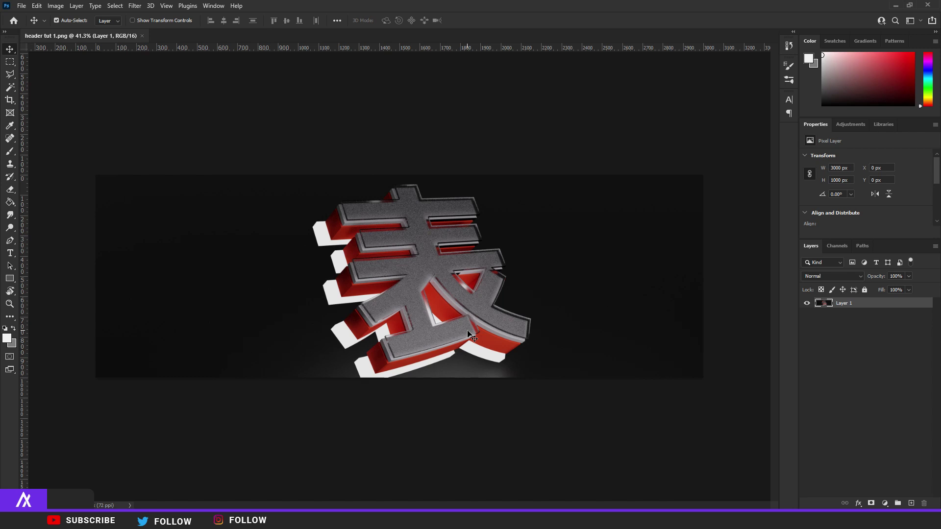
{"action": "key", "text": "ctrl+j"}
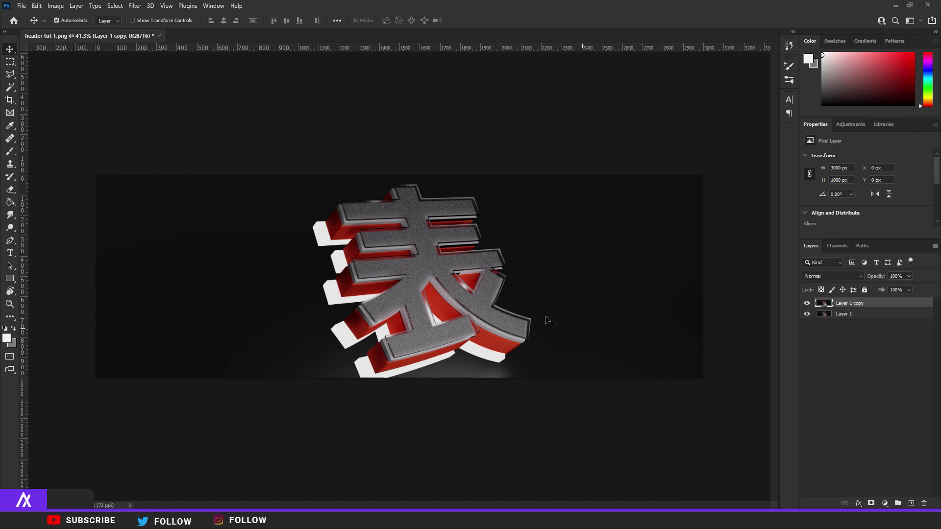
Step: Grade the duplicate in Camera Raw with exposure +0.40, contrast +55, highlights +2, shadows -7, whites +18, blacks -3, texture +7 and clarity +4
{"action": "left_click", "coordinate": [135, 5]}
{"action": "left_click", "coordinate": [186, 80]}
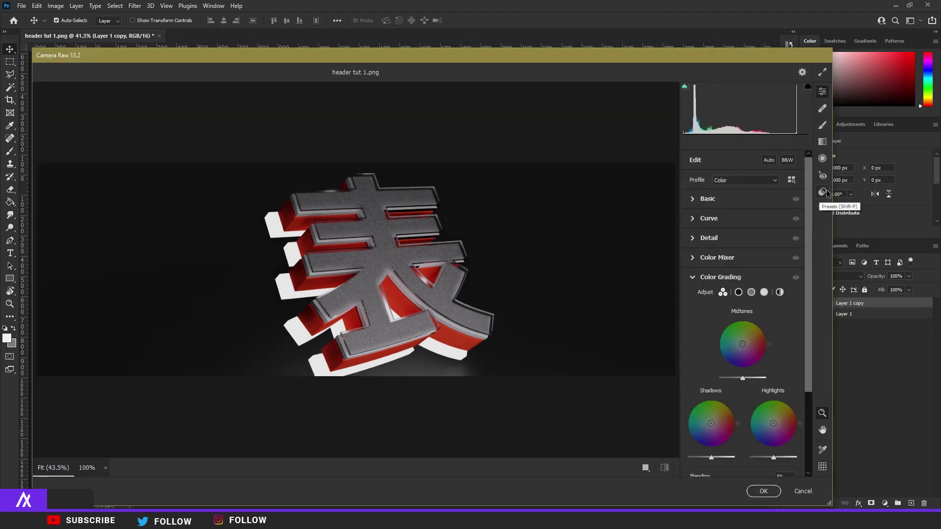
{"action": "left_click", "coordinate": [827, 193]}
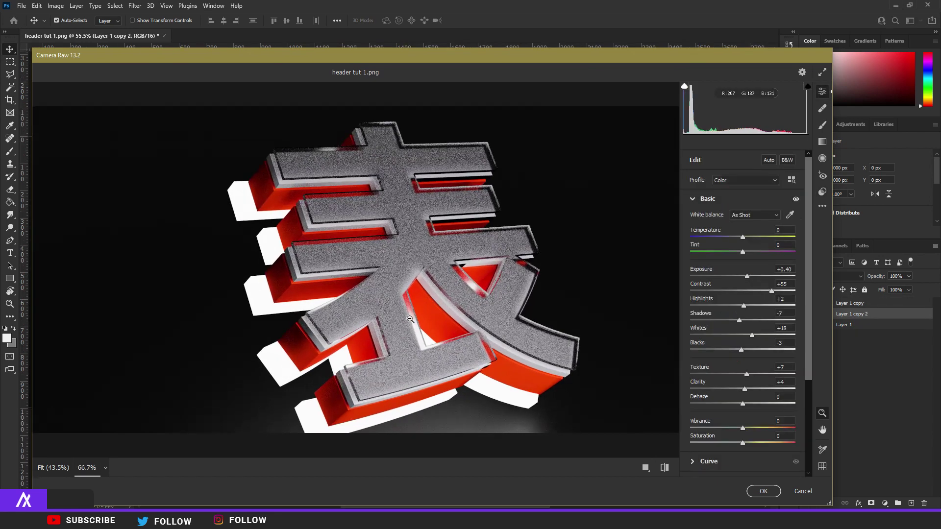
Step: Raise the Camera Raw noise reduction on Layer 1 copy 2 to smooth the grain on the character's grey face
{"action": "left_click", "coordinate": [247, 228]}
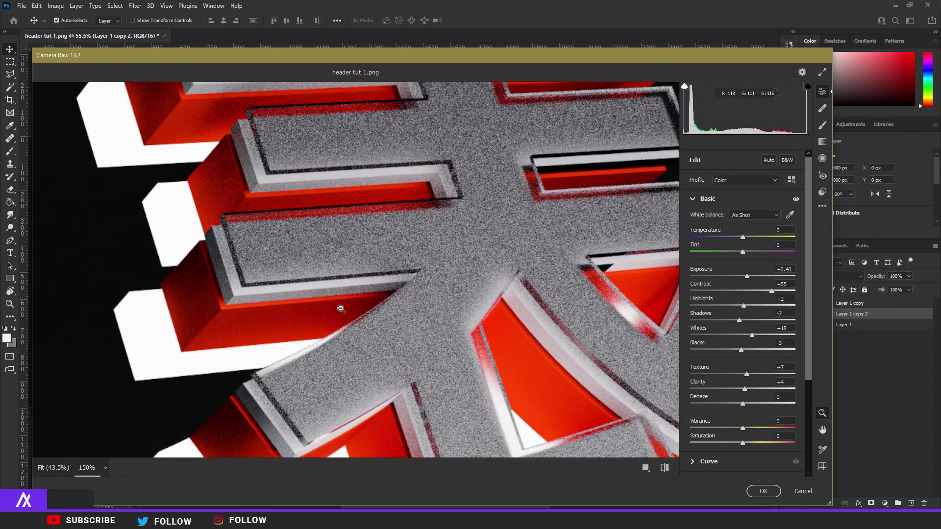
{"action": "scroll", "coordinate": [713, 401], "scroll_direction": "down", "scroll_amount": 3}
{"action": "left_click", "coordinate": [694, 387]}
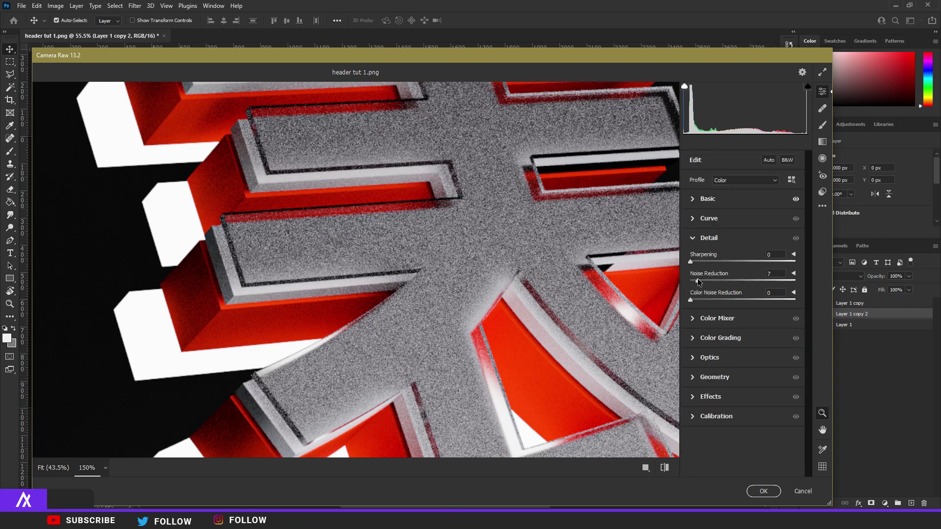
{"action": "left_click_drag", "start_coordinate": [735, 283], "coordinate": [837, 282]}
{"action": "left_click", "coordinate": [369, 349]}
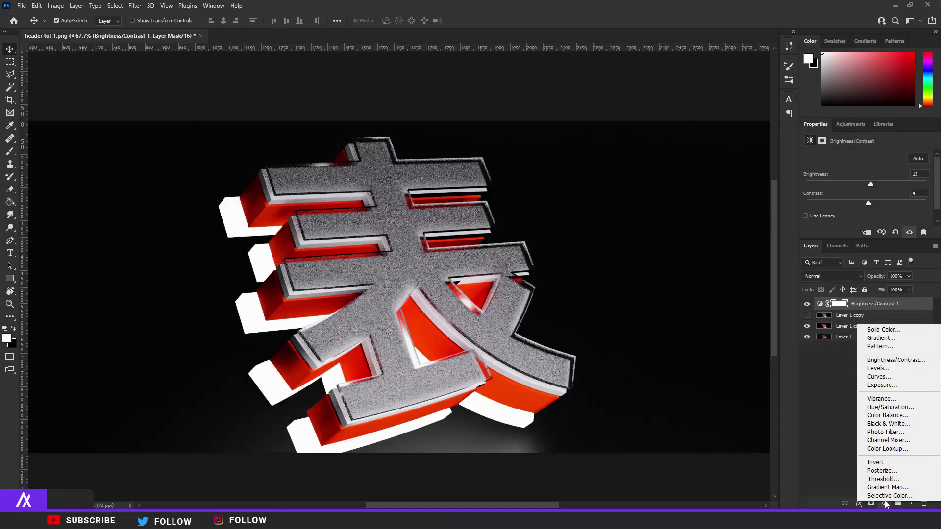
Step: Add a Hue/Saturation adjustment layer above Brightness/Contrast 1 with hue -2 and saturation +15
{"action": "left_click", "coordinate": [889, 407]}
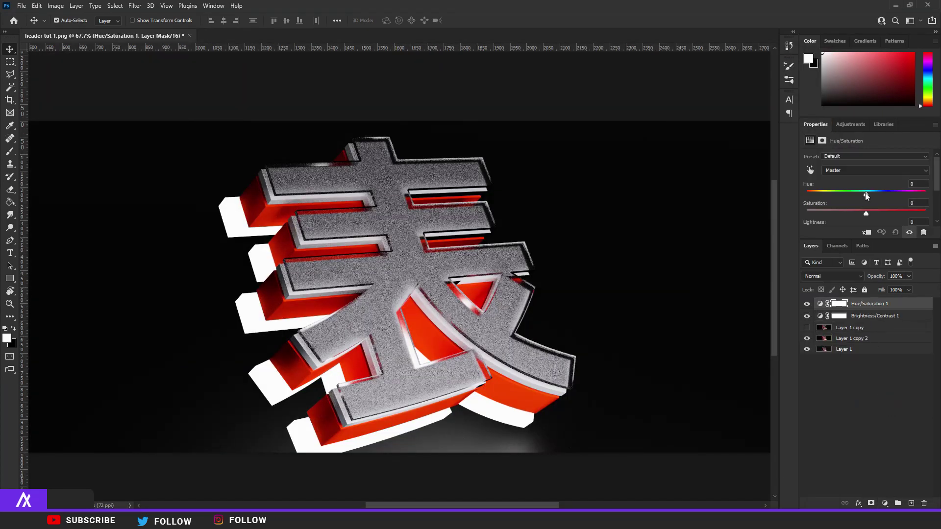
{"action": "left_click_drag", "start_coordinate": [867, 195], "coordinate": [926, 194]}
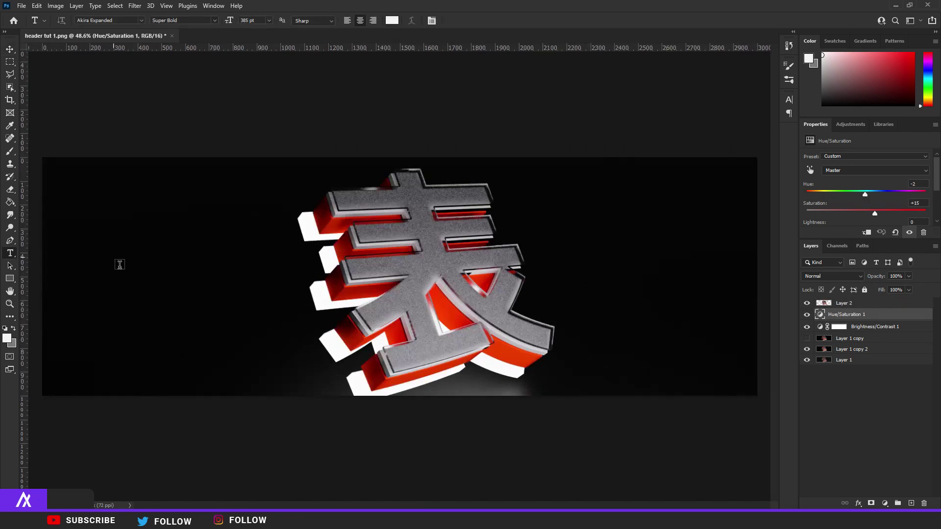
Step: Add the text "xpress" to the dark area left of the character and reduce its size to 34 pt
{"action": "left_click", "coordinate": [120, 265]}
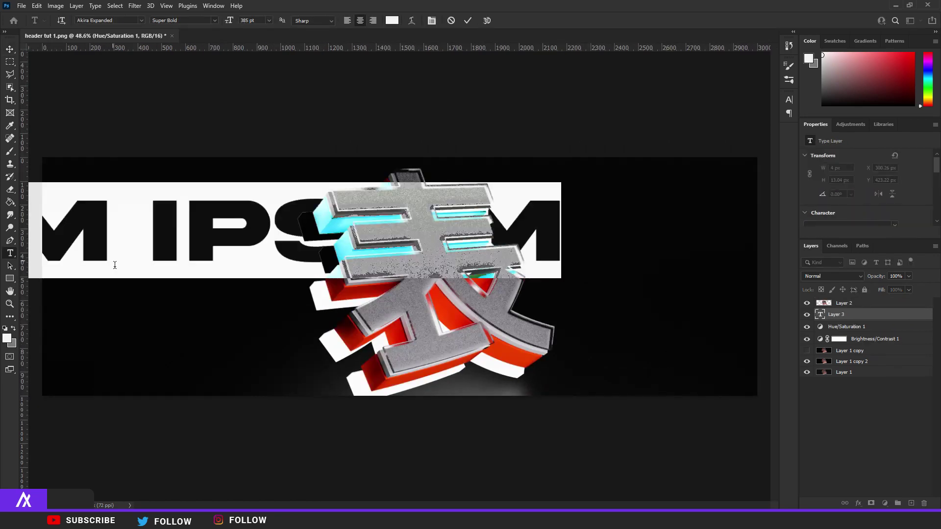
{"action": "type", "text": "EXPRESS"}
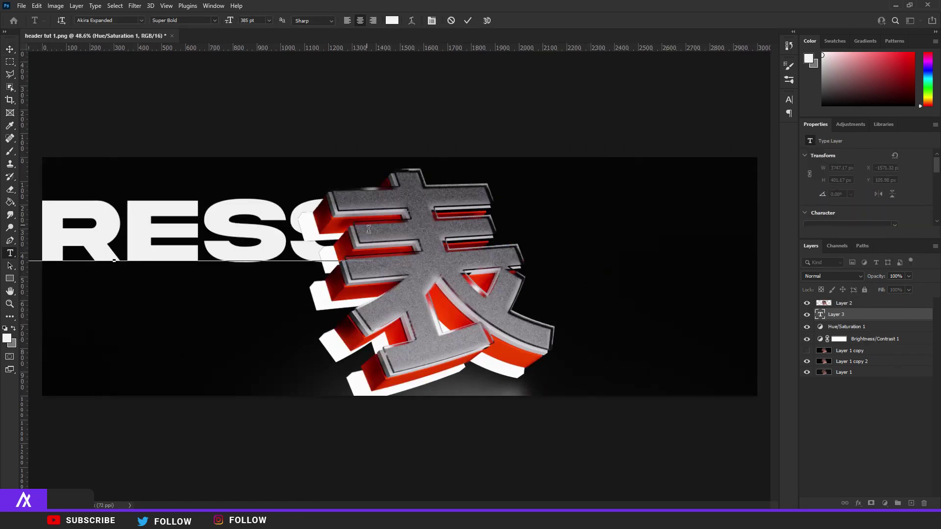
{"action": "key", "text": "ctrl+a"}
{"action": "key", "text": "ctrl+minus"}
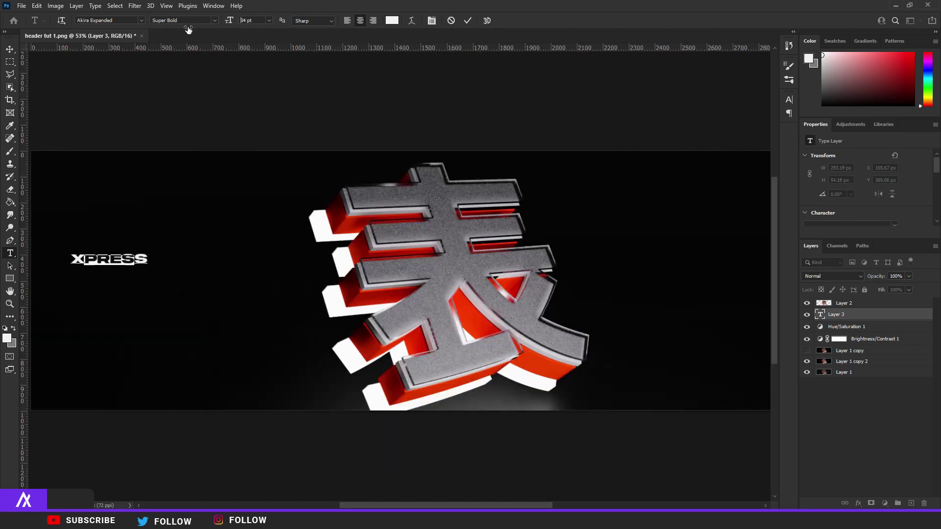
Step: Set the font of the xpress text to Arial Regular and commit the text
{"action": "left_click", "coordinate": [141, 20]}
{"action": "type", "text": "arial"}
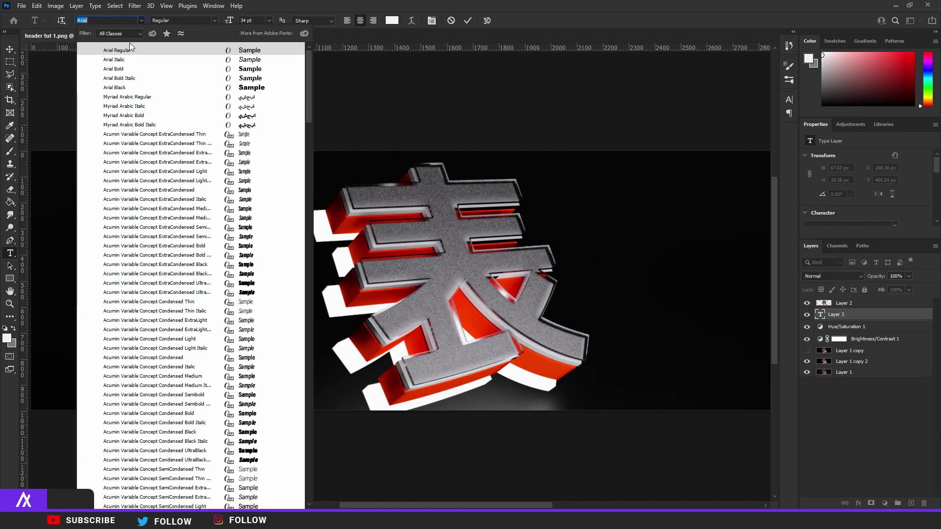
{"action": "key", "text": "Return"}
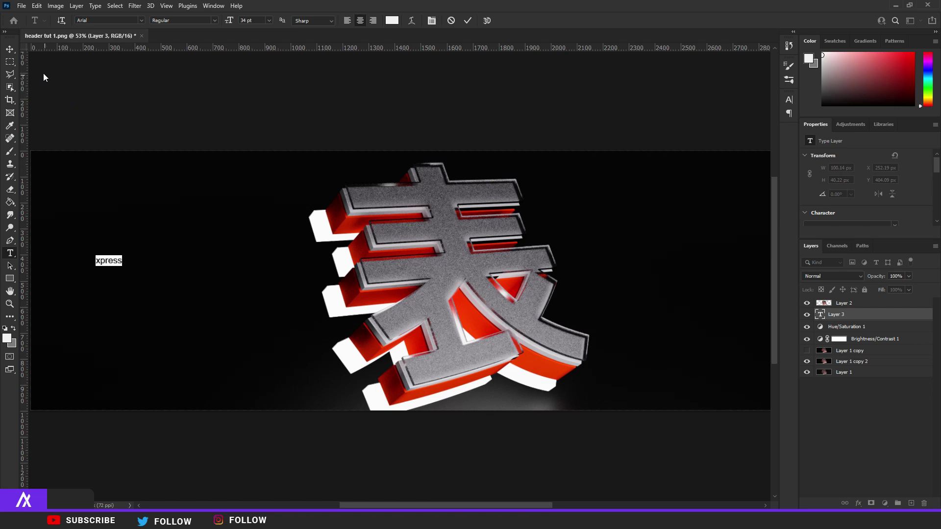
{"action": "key", "text": "ctrl+Return"}
Step: Move the xpress label to the banner's upper-left corner and duplicate it in a row for the labels "project 005" and "designer"
{"action": "key", "text": "v"}
{"action": "left_click_drag", "start_coordinate": [119, 265], "coordinate": [230, 185]}
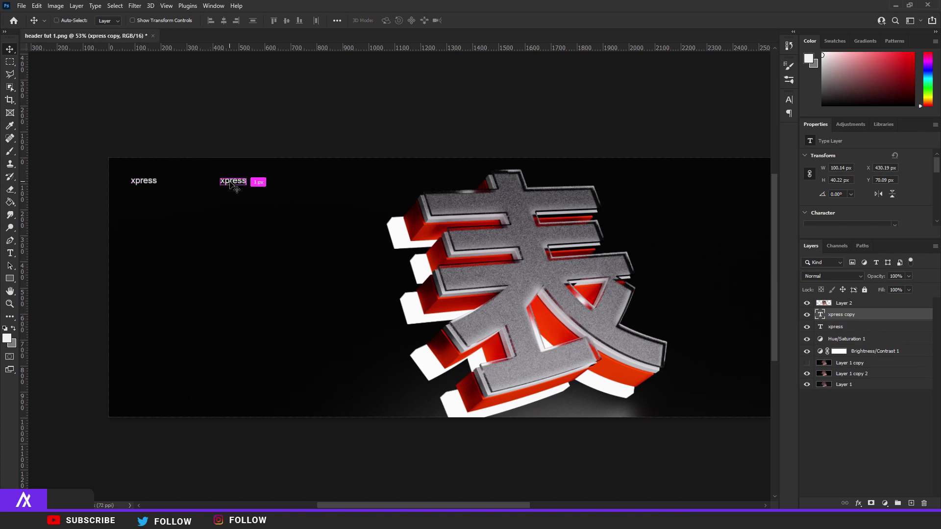
{"action": "left_click_drag", "start_coordinate": [231, 185], "coordinate": [322, 182], "text": "alt"}
{"action": "scroll", "coordinate": [289, 259], "scroll_direction": "down", "scroll_amount": 3, "text": "alt"}
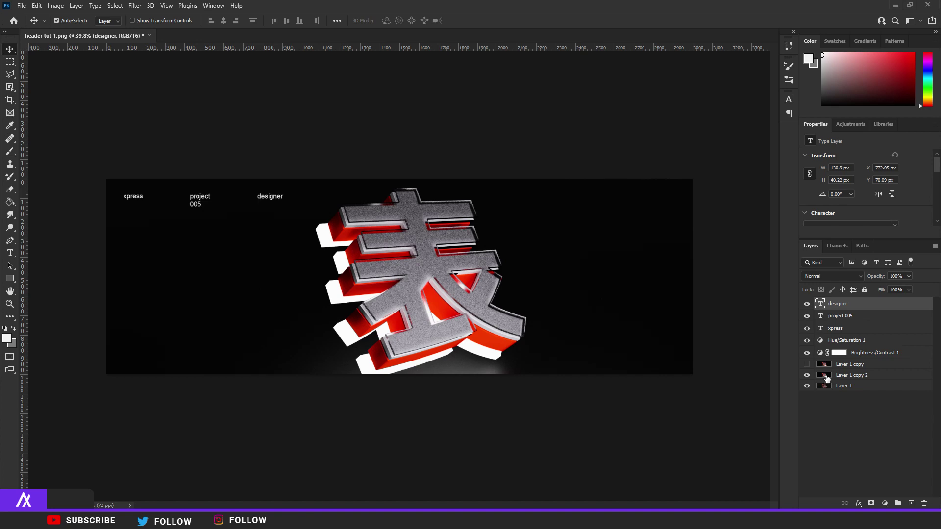
Step: Activate the Pen tool on Layer 1 copy 2 and examine the character's lower edge
{"action": "left_click", "coordinate": [828, 377]}
{"action": "scroll", "coordinate": [561, 374], "scroll_direction": "up", "scroll_amount": 1, "text": "alt"}
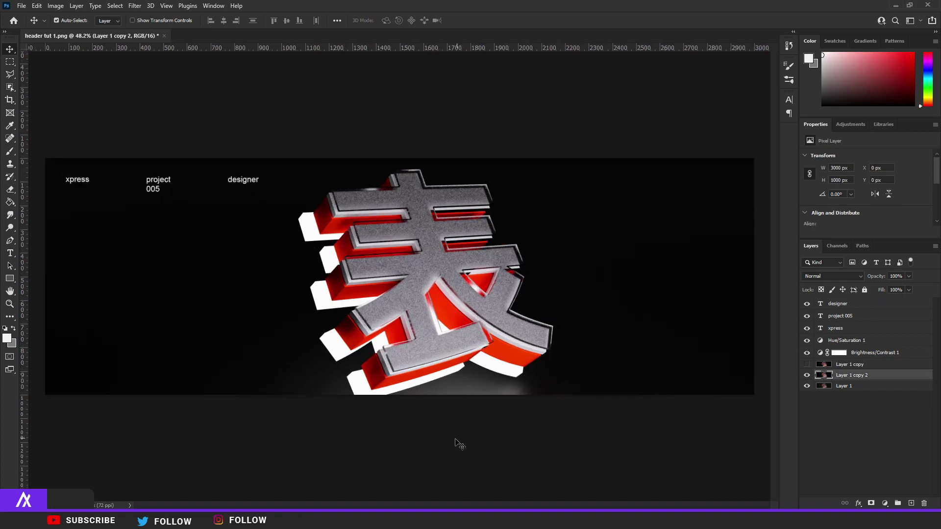
{"action": "left_click", "coordinate": [10, 240]}
{"action": "scroll", "coordinate": [500, 361], "scroll_direction": "up", "scroll_amount": 5, "text": "alt"}
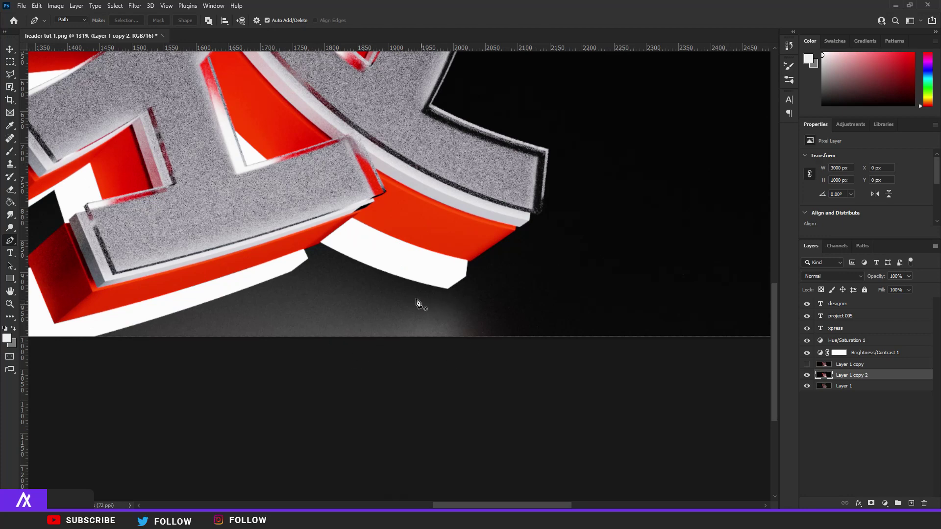
{"action": "scroll", "coordinate": [539, 340], "scroll_direction": "down", "scroll_amount": 6, "text": "alt"}
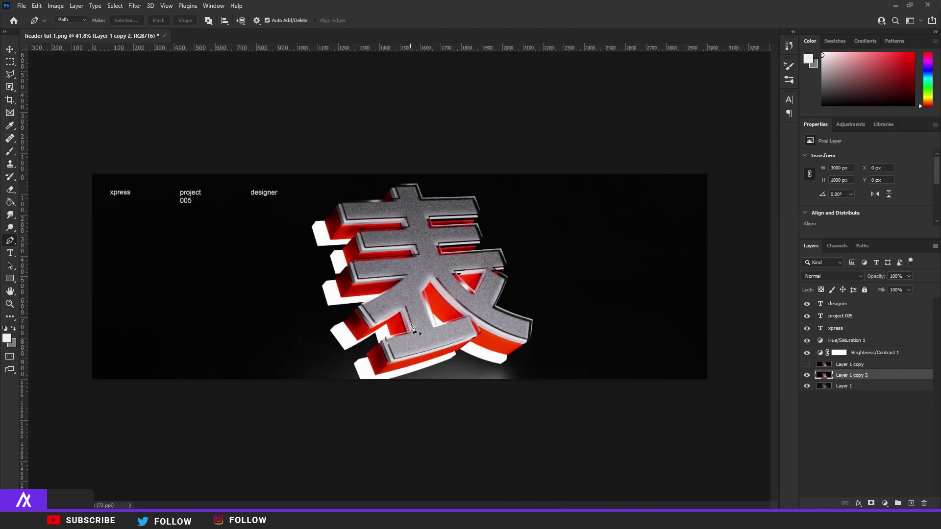